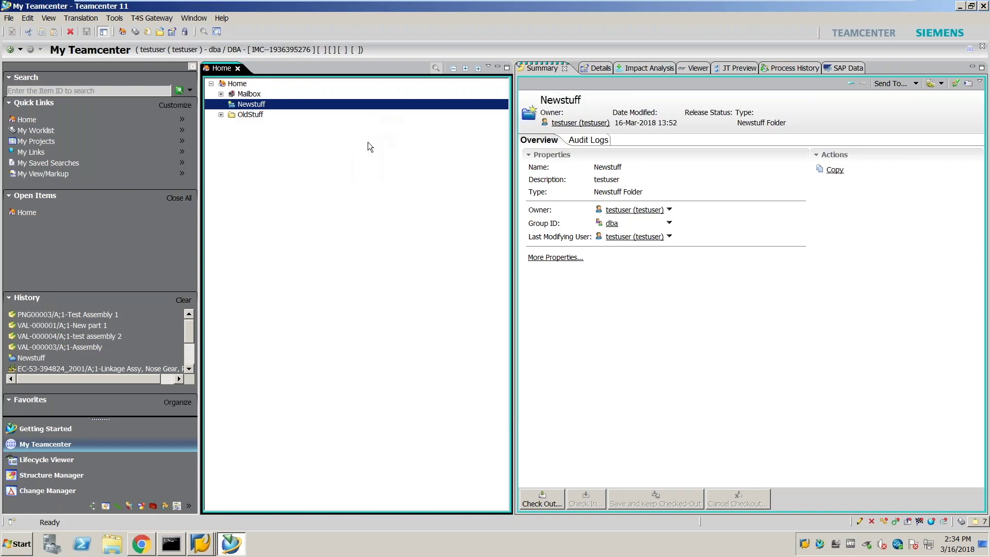
# Step: Create an Item in the Newstuff folder with ID CM0001, an assigned revision and the name "Ian Test Part 1"
pyautogui.hotkey('ctrl', 't')
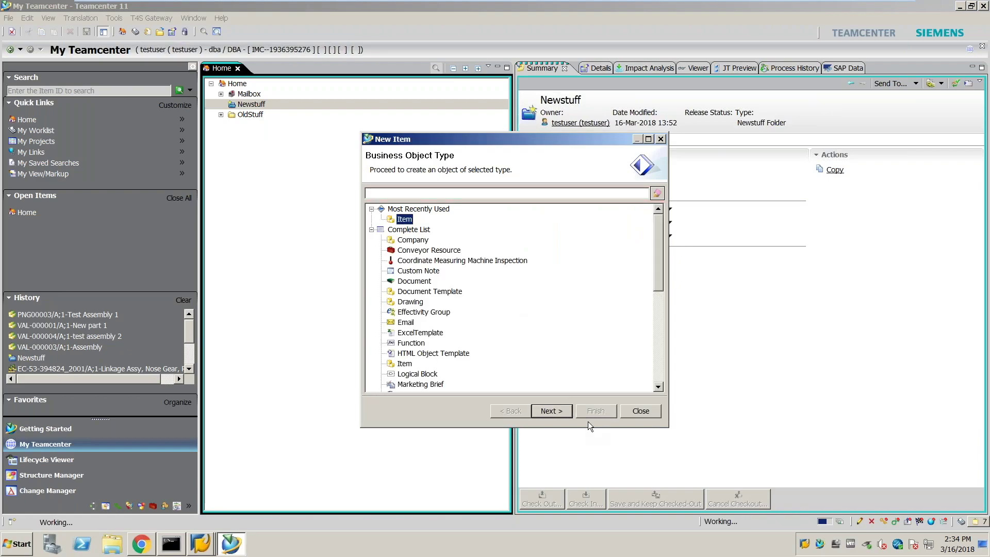
pyautogui.press('Return')
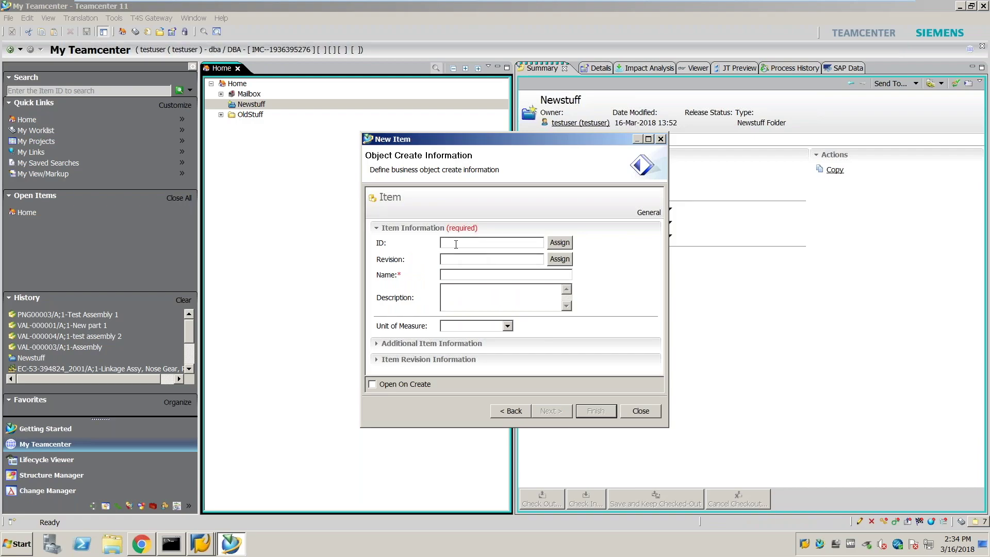
pyautogui.write('CM0002')
pyautogui.press('BackSpace')
pyautogui.write('1')
pyautogui.click(557, 259)
pyautogui.click(470, 274)
pyautogui.write('Ian Test Part I')
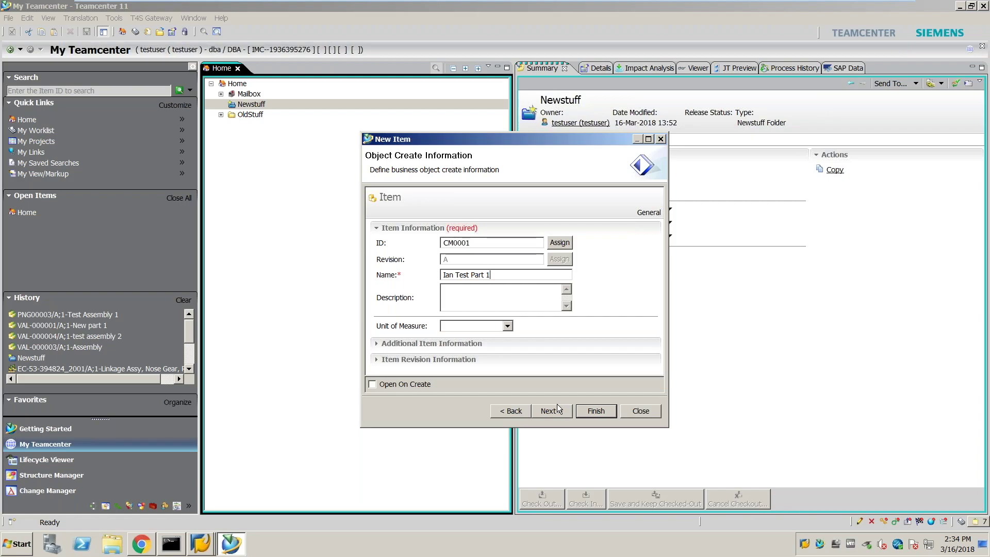
pyautogui.click(597, 411)
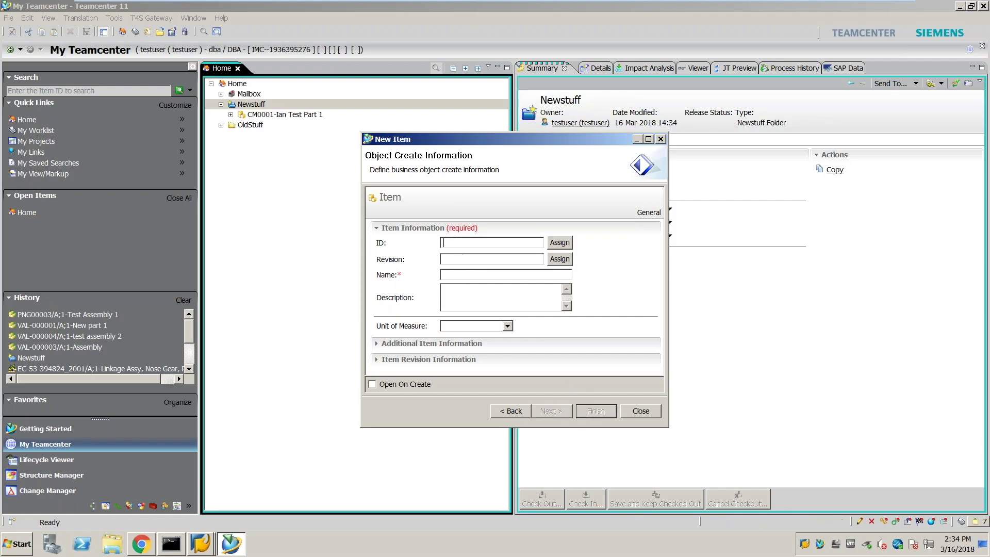
pyautogui.click(641, 411)
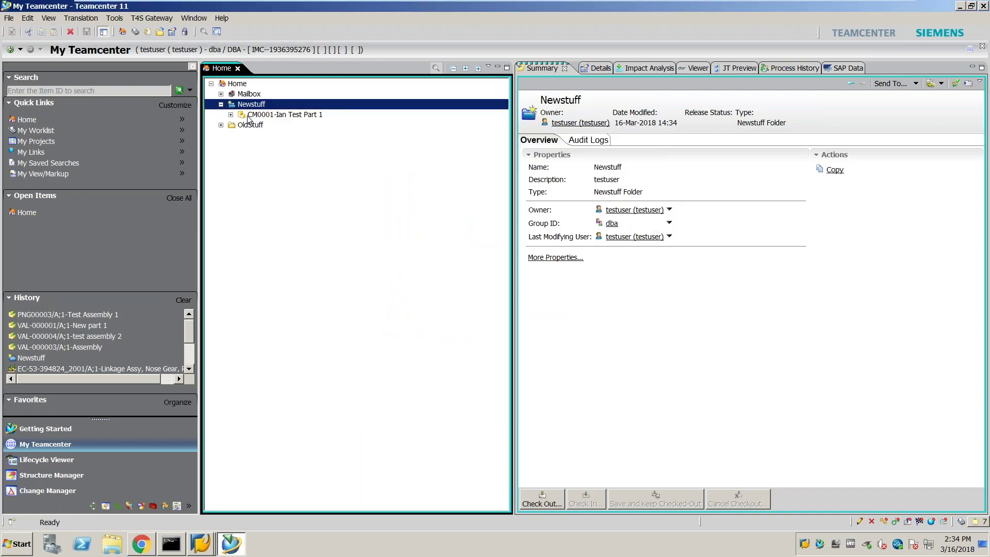
# Step: Transfer item revision CM0001/A to SAP system ET1@800 as a Material Master using Create Direct
pyautogui.click(230, 114)
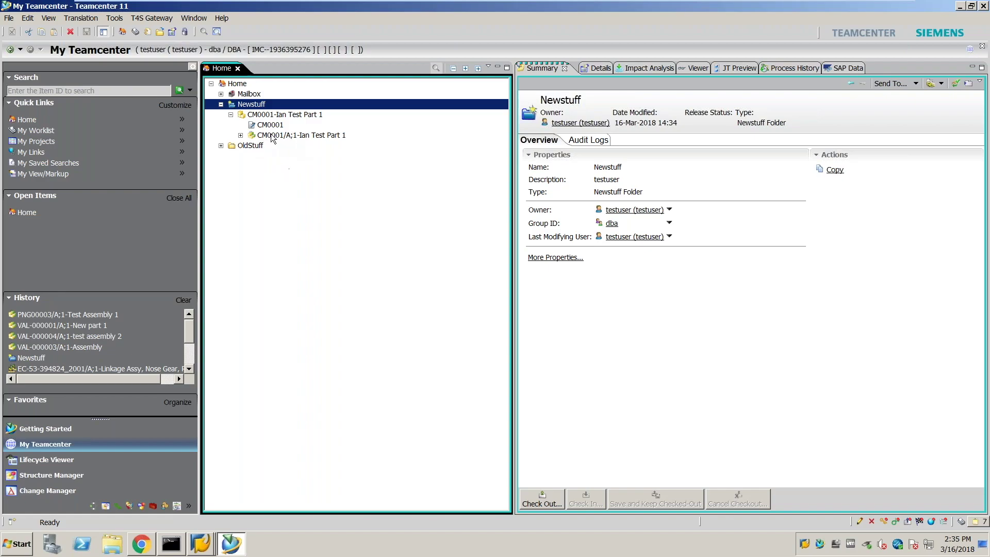
pyautogui.click(240, 135)
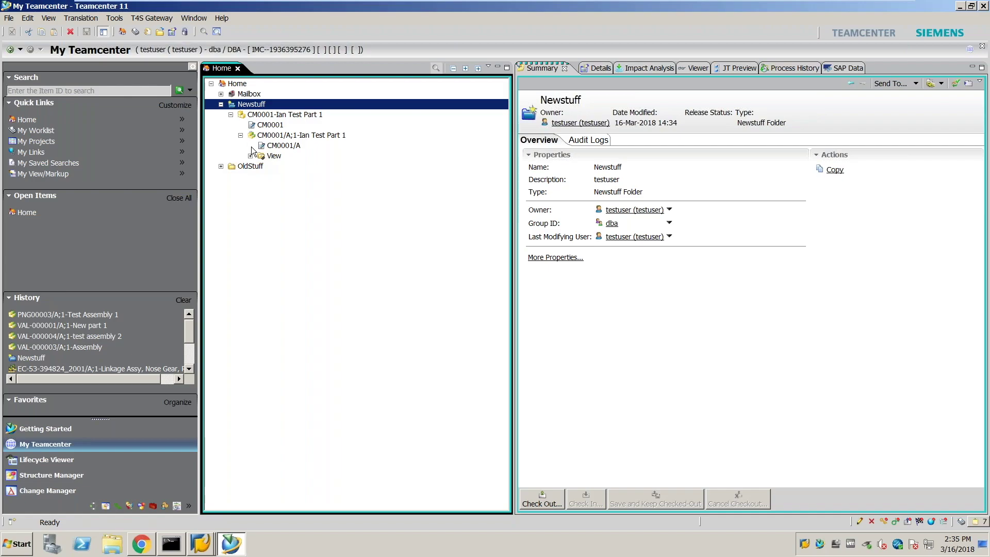
pyautogui.click(267, 135)
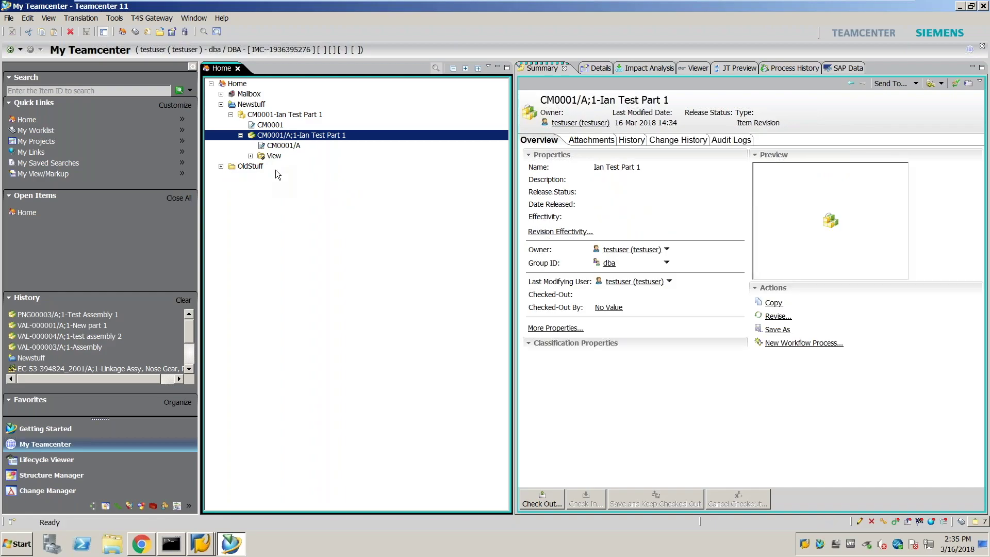
pyautogui.click(152, 18)
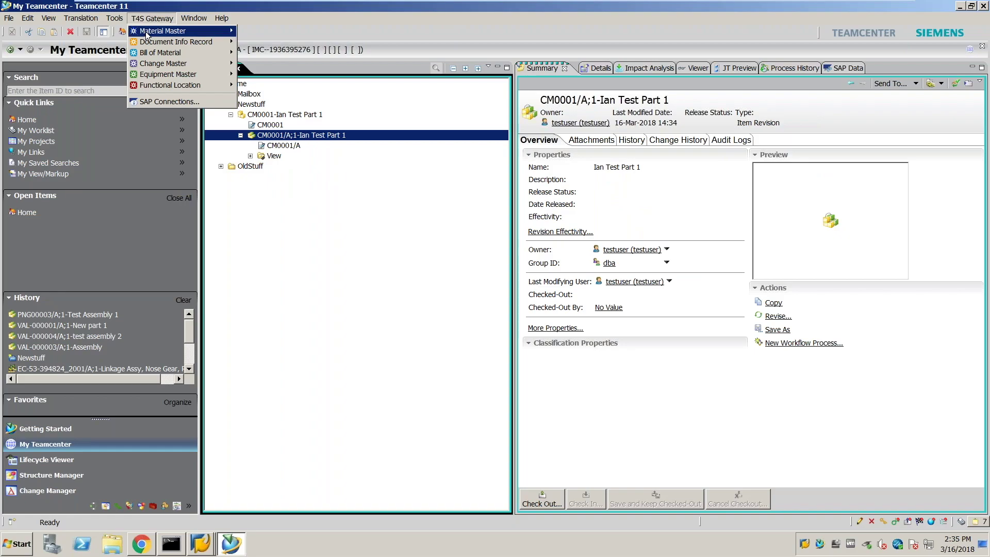
pyautogui.moveTo(147, 32)
pyautogui.click(260, 31)
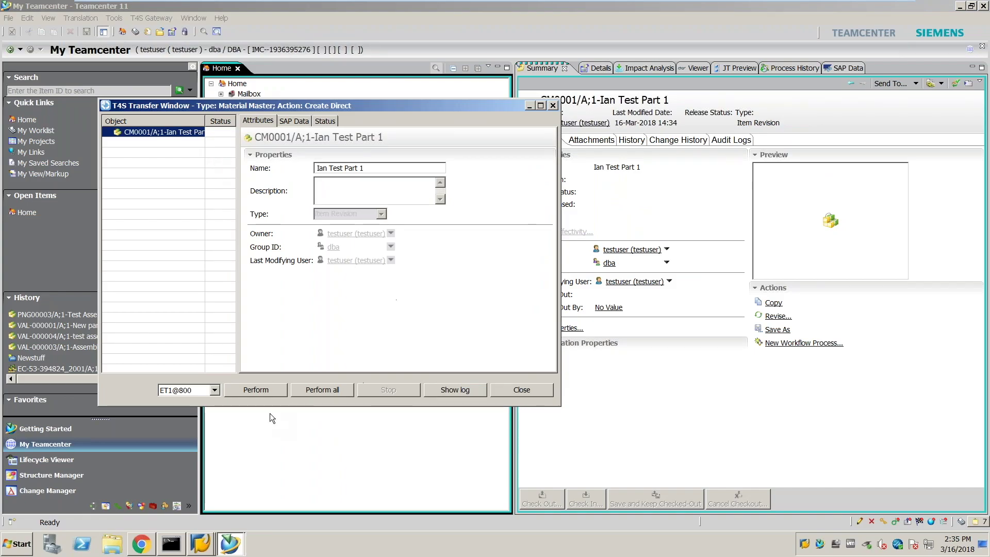
pyautogui.click(249, 389)
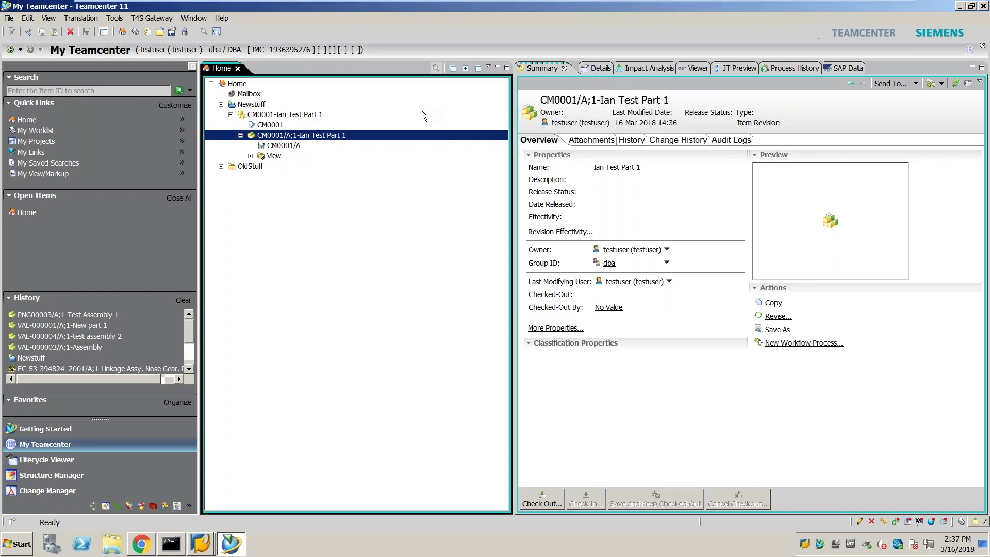
# Step: Examine the User Data fields in the CM0001/A revision master form for the values written back by the transfer
pyautogui.click(276, 147)
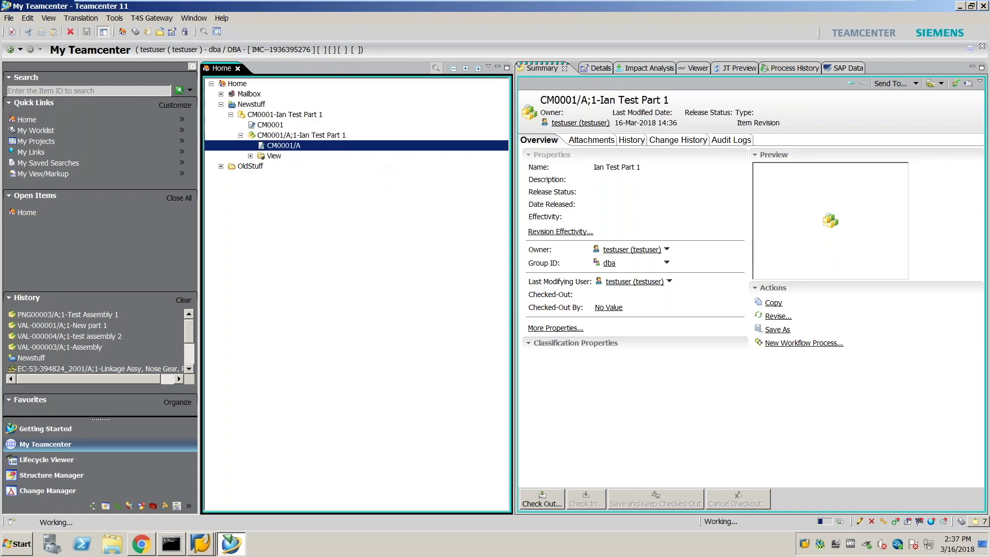
pyautogui.click(598, 68)
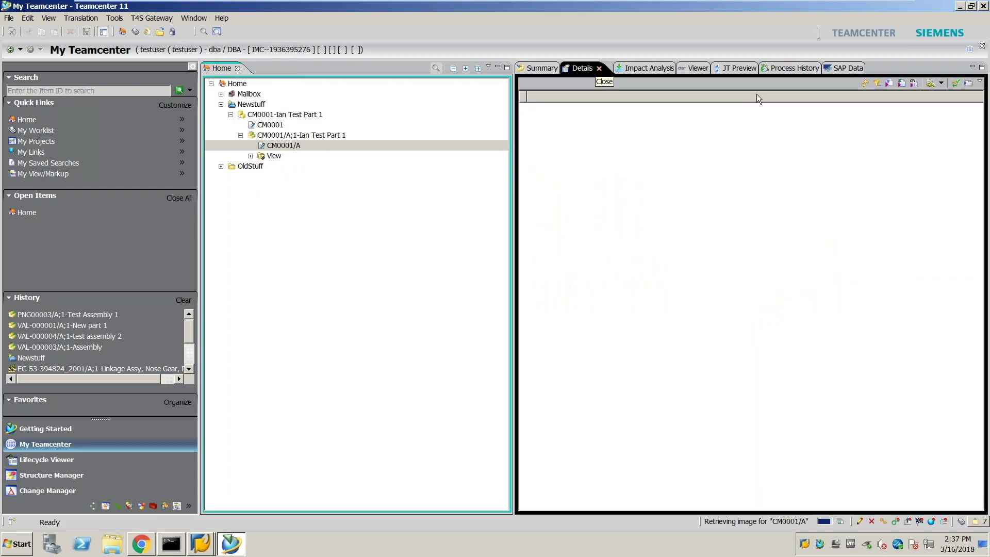
pyautogui.click(697, 70)
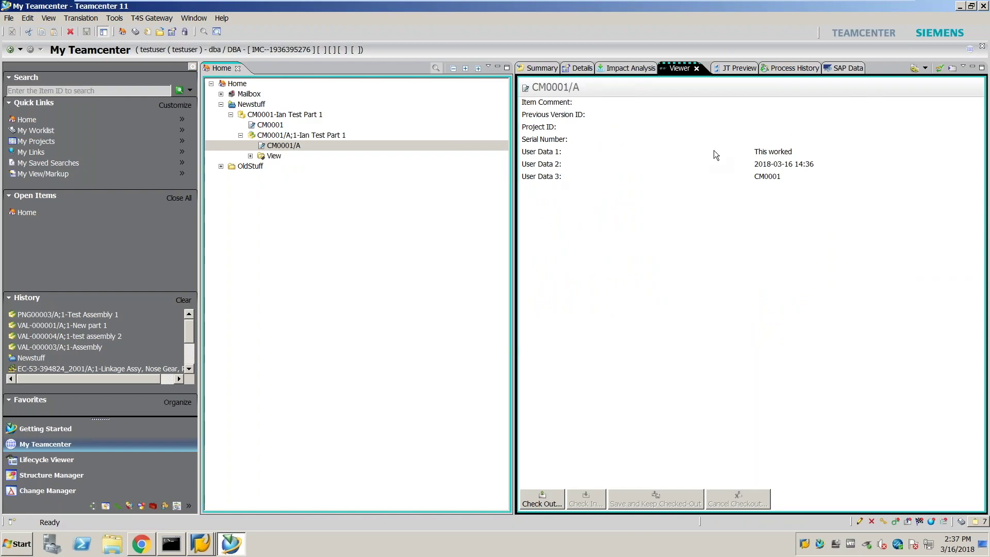
pyautogui.moveTo(752, 151); pyautogui.dragTo(815, 164)
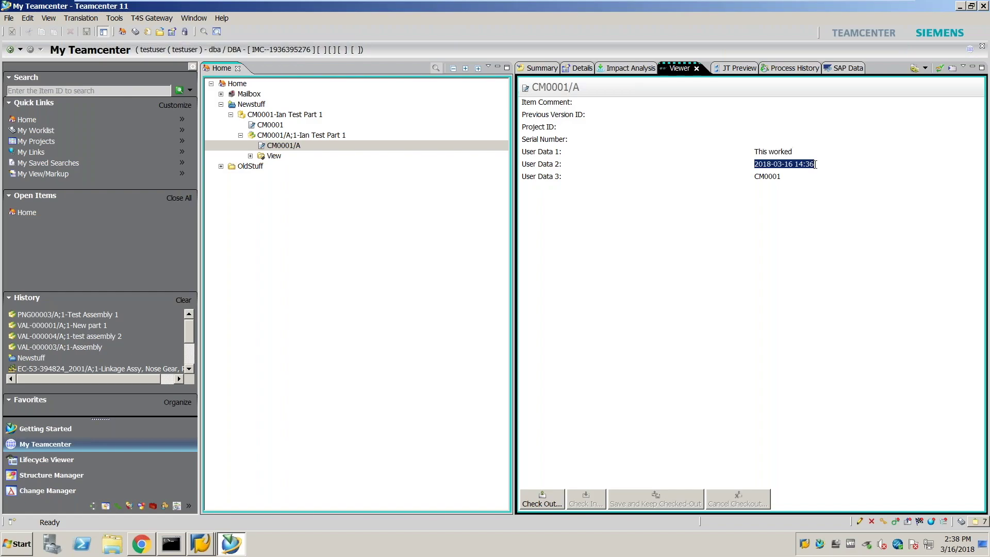
pyautogui.moveTo(755, 177); pyautogui.dragTo(781, 176)
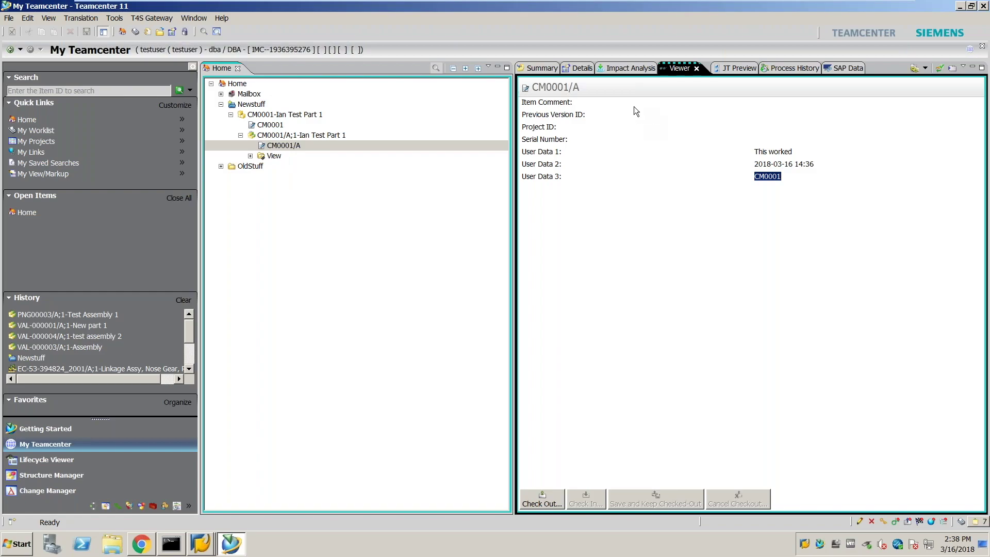
# Step: Examine the SAP material number and material type in the SAP data of revision CM0001/A
pyautogui.click(527, 69)
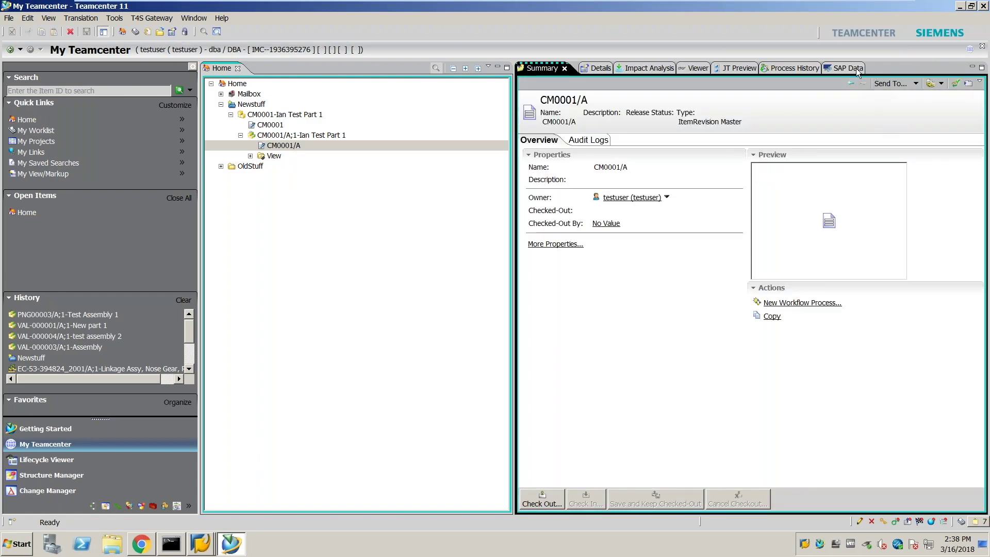
pyautogui.click(835, 67)
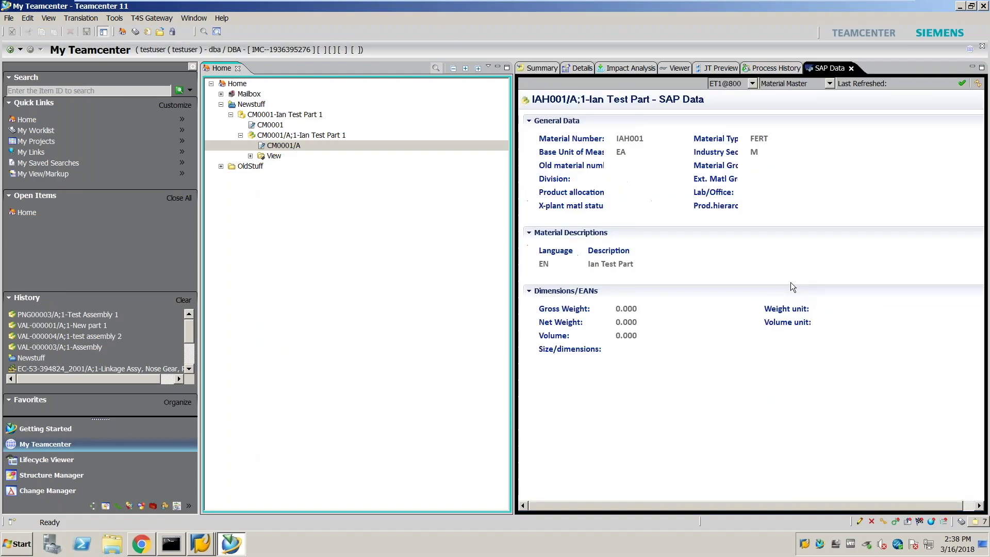
pyautogui.click(333, 137)
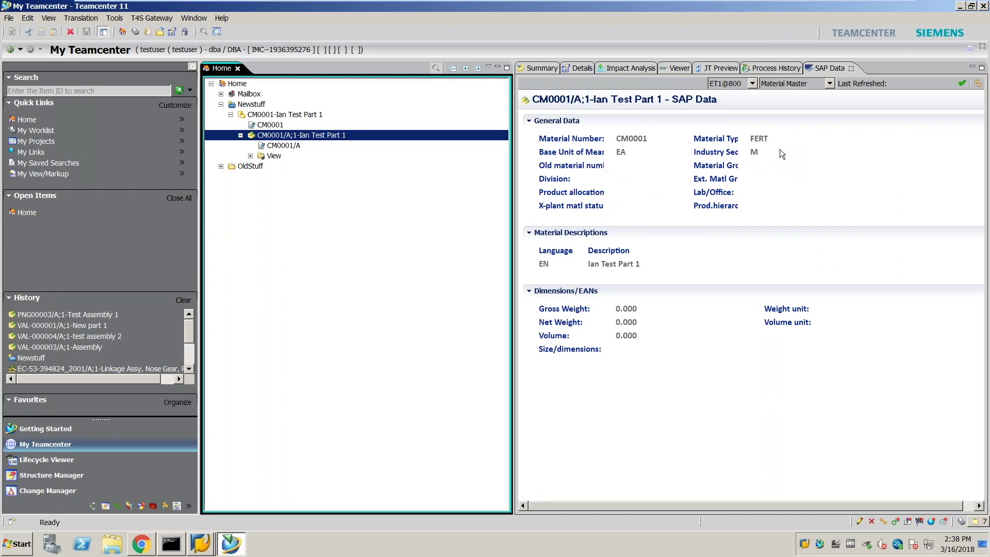
pyautogui.doubleClick(618, 139)
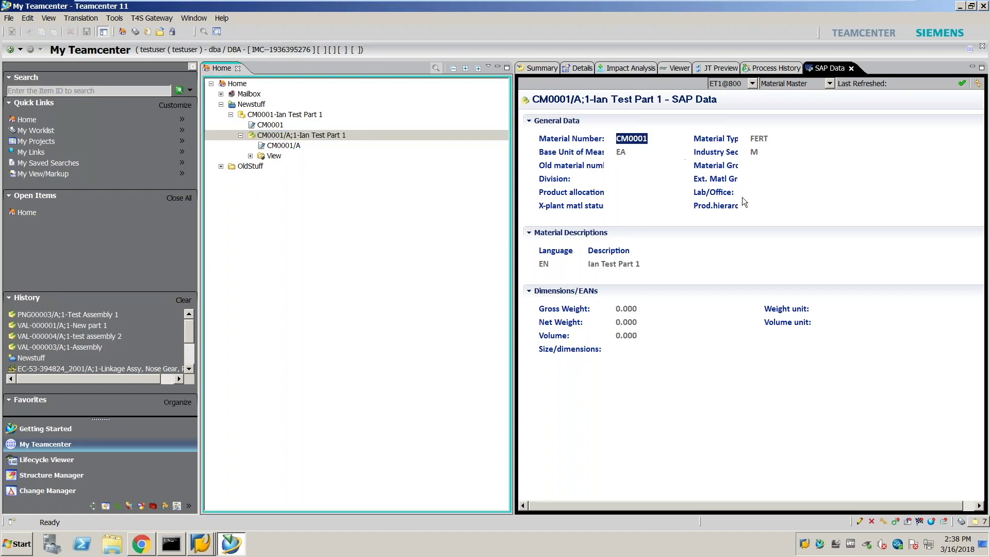
pyautogui.doubleClick(761, 139)
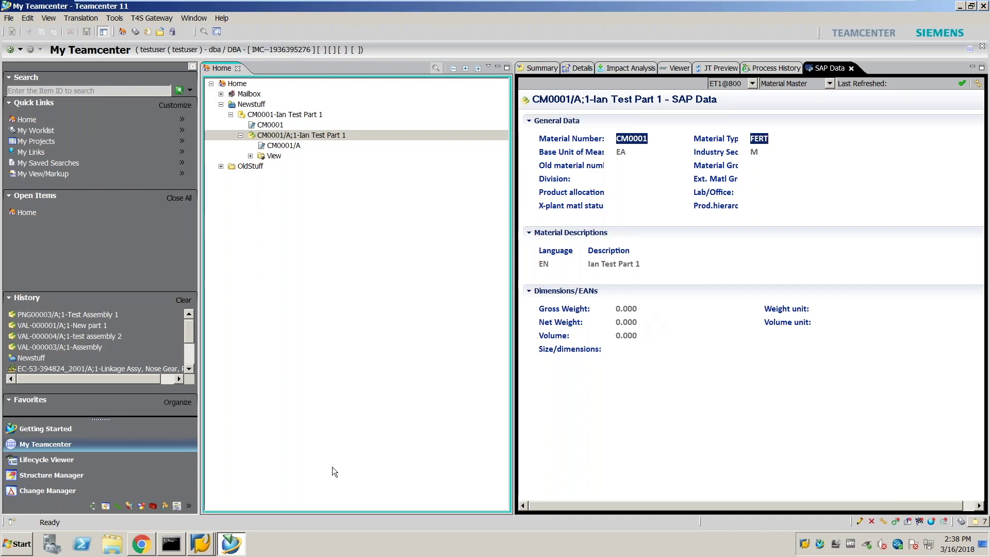
# Step: Switch to SAP Easy Access and open material CM0001 in transaction MM02 with the Basic Data 1 and Basic Data 2 views
pyautogui.click(200, 544)
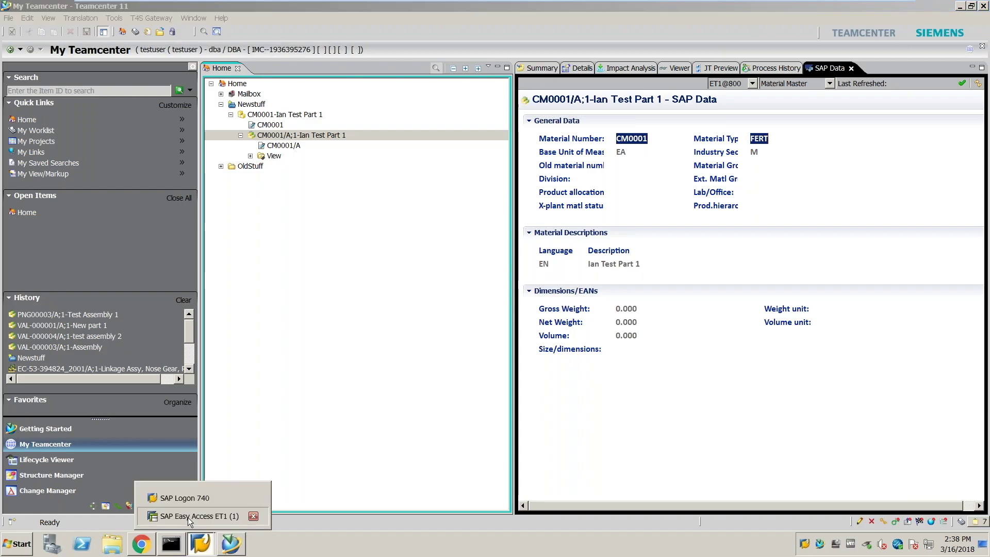
pyautogui.click(188, 516)
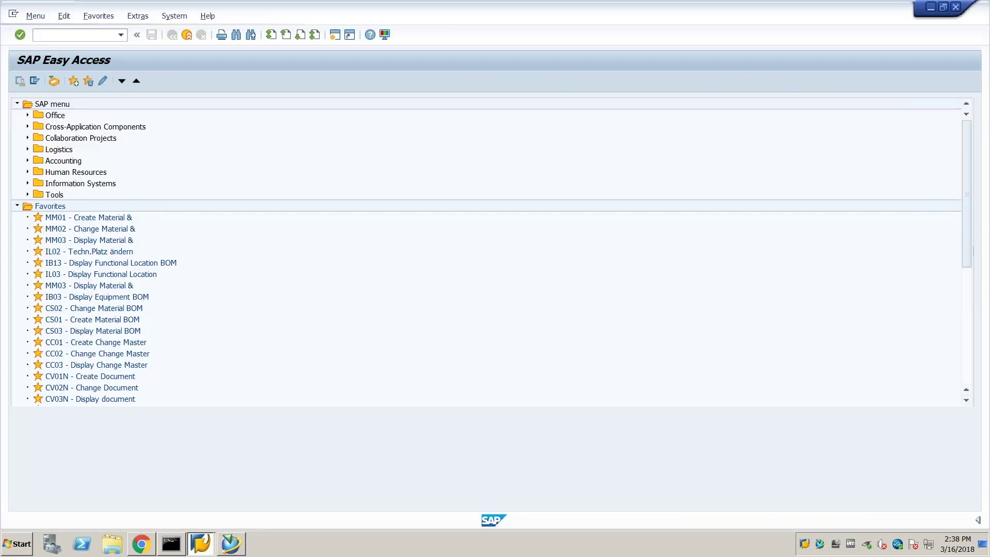
pyautogui.write('MM0')
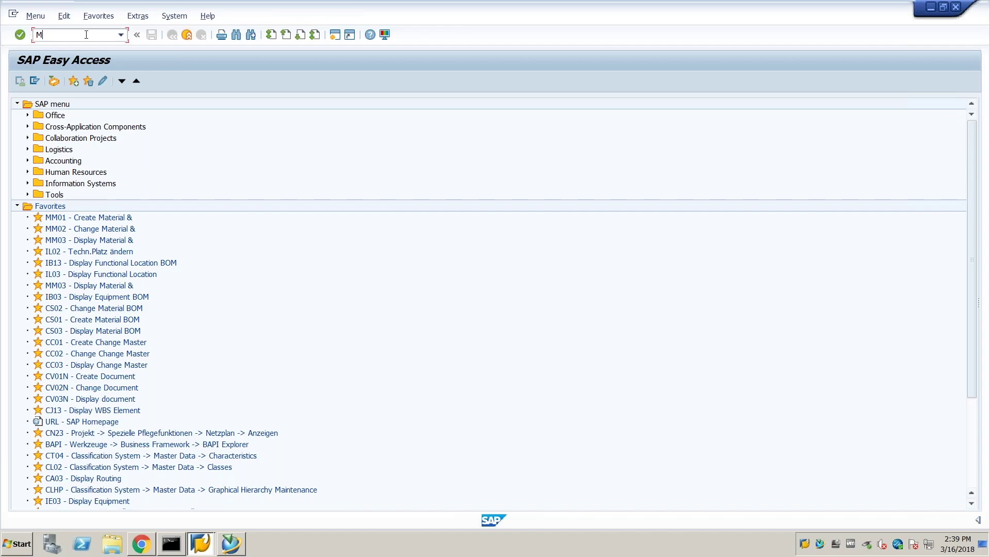
pyautogui.write('2')
pyautogui.press('Return')
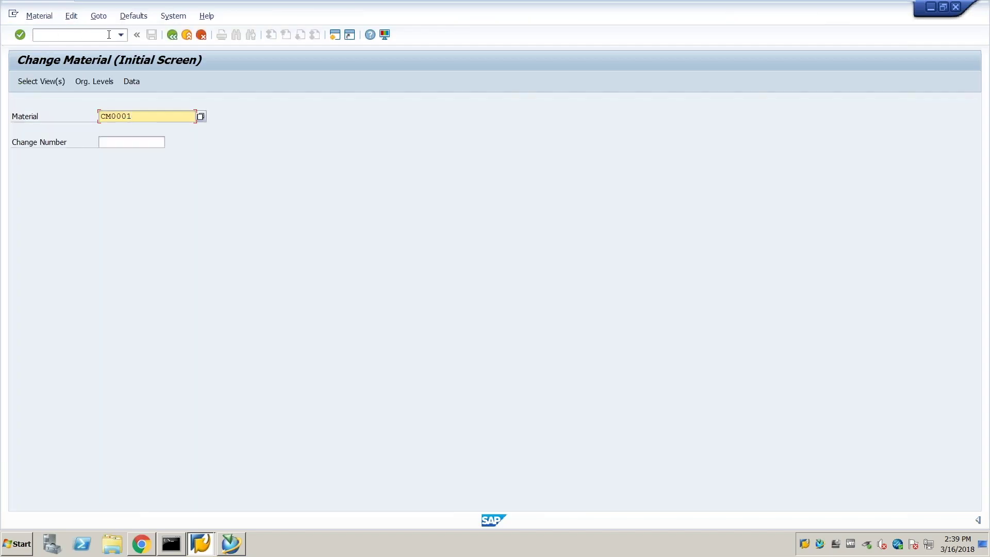
pyautogui.press('Return')
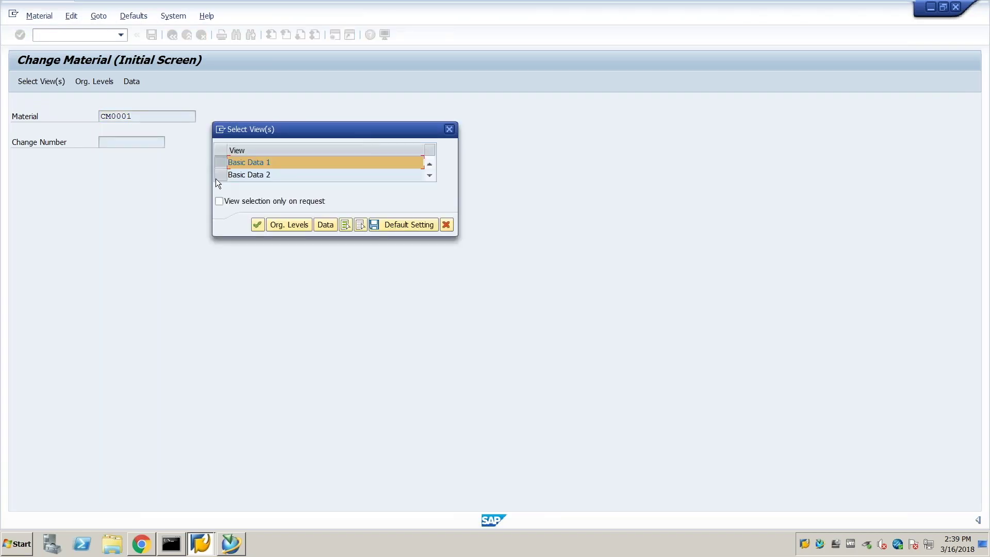
pyautogui.click(218, 178)
pyautogui.click(257, 225)
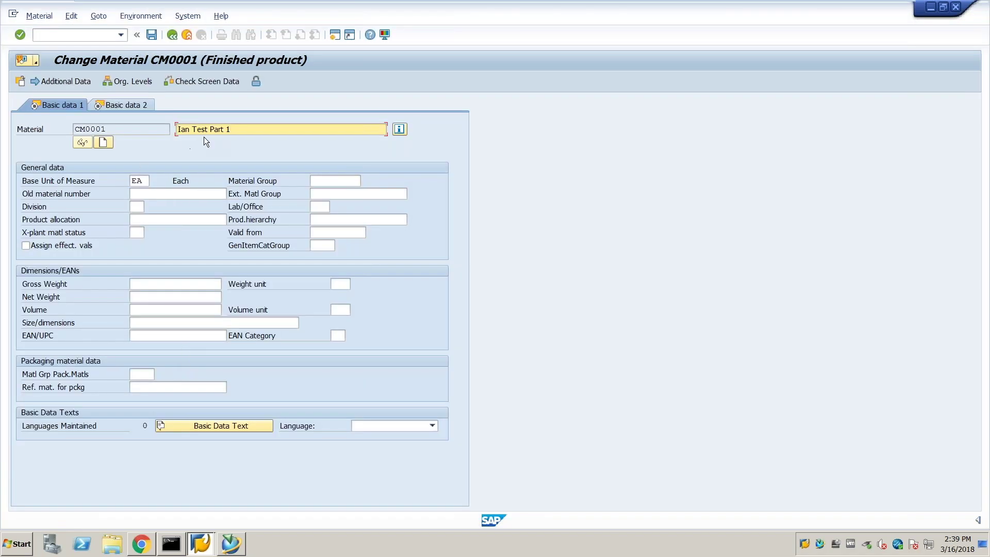
# Step: Review the material's description and its Basic data 2 view, and return to Basic data 1
pyautogui.moveTo(231, 129); pyautogui.dragTo(149, 121)
pyautogui.click(118, 102)
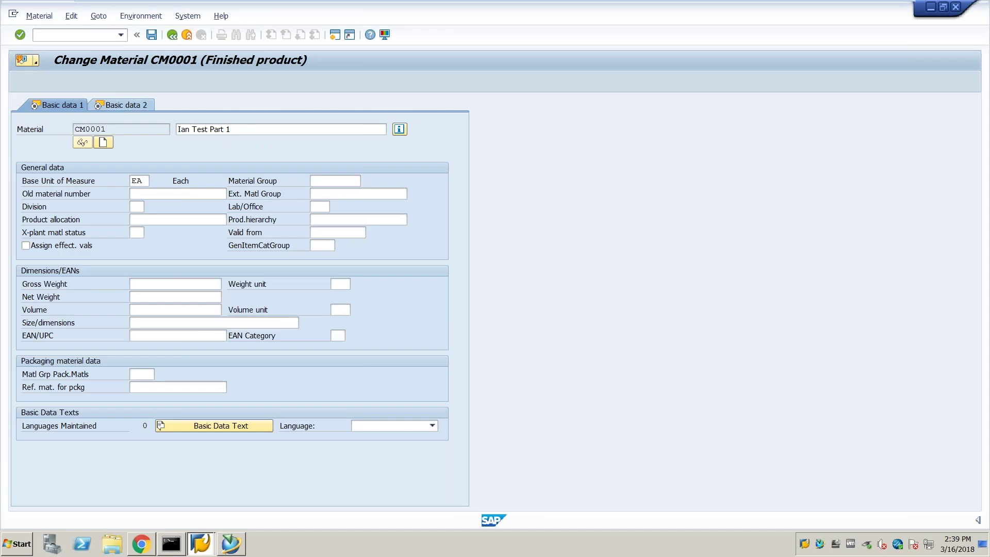
pyautogui.click(45, 103)
# Step: Set the material's gross weight to 500 with weight unit KG and save the material
pyautogui.click(139, 284)
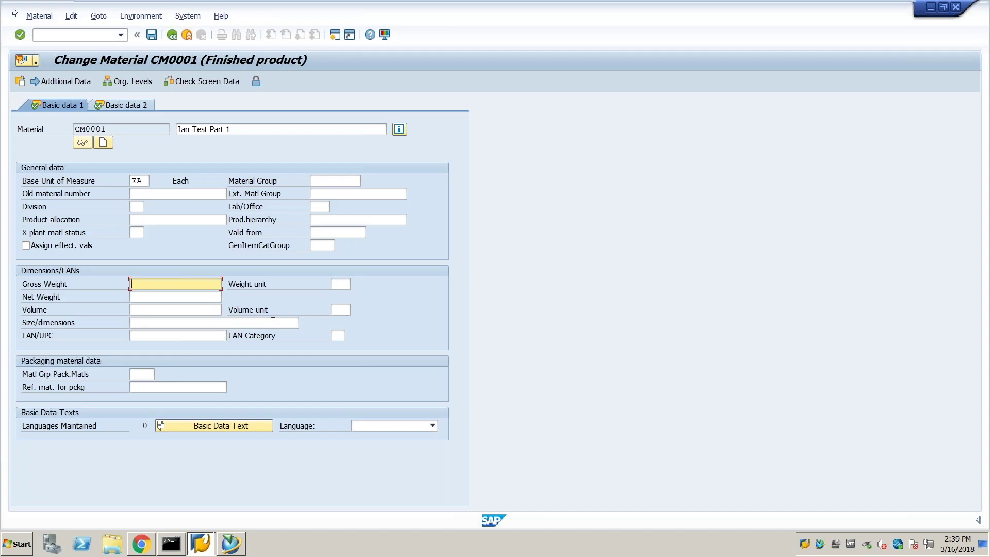
pyautogui.write('500')
pyautogui.click(342, 285)
pyautogui.write('KG')
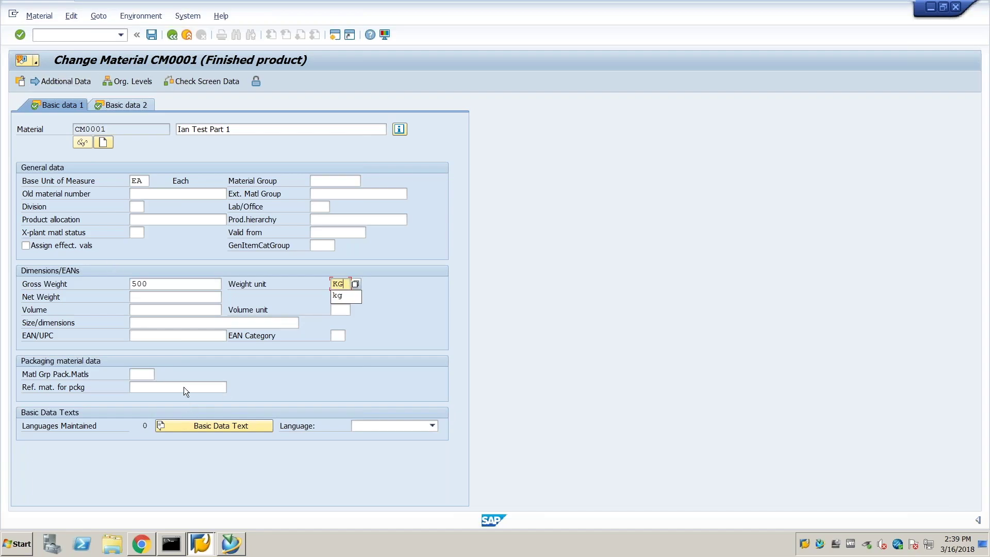
pyautogui.click(189, 319)
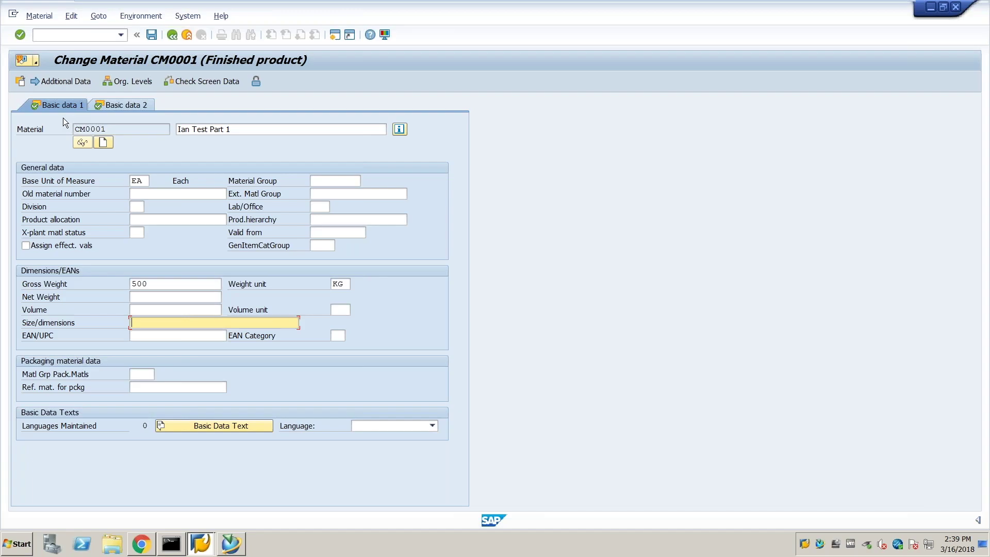
pyautogui.click(151, 34)
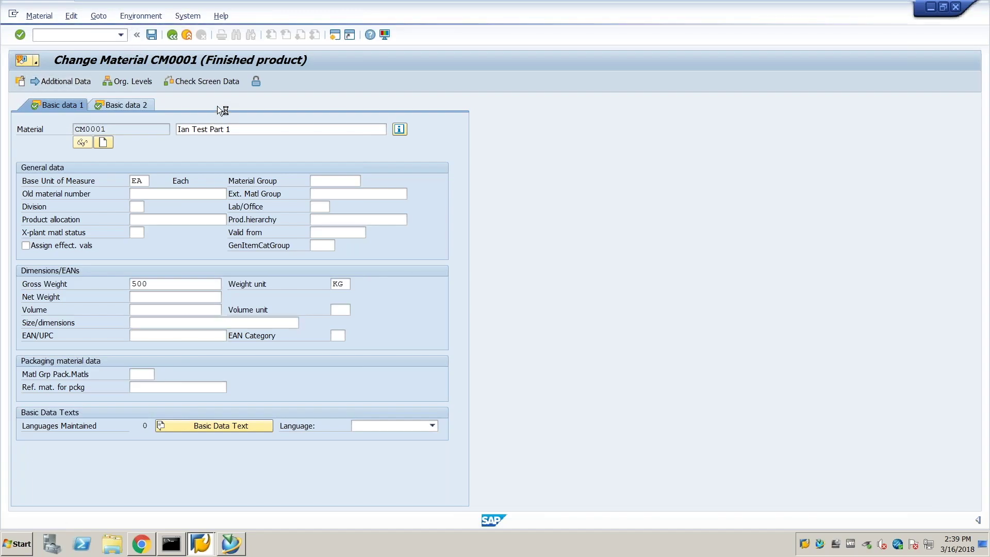
# Step: Switch back to Teamcenter, refresh the SAP data of revision CM0001/A, and select the Newstuff folder
pyautogui.click(231, 543)
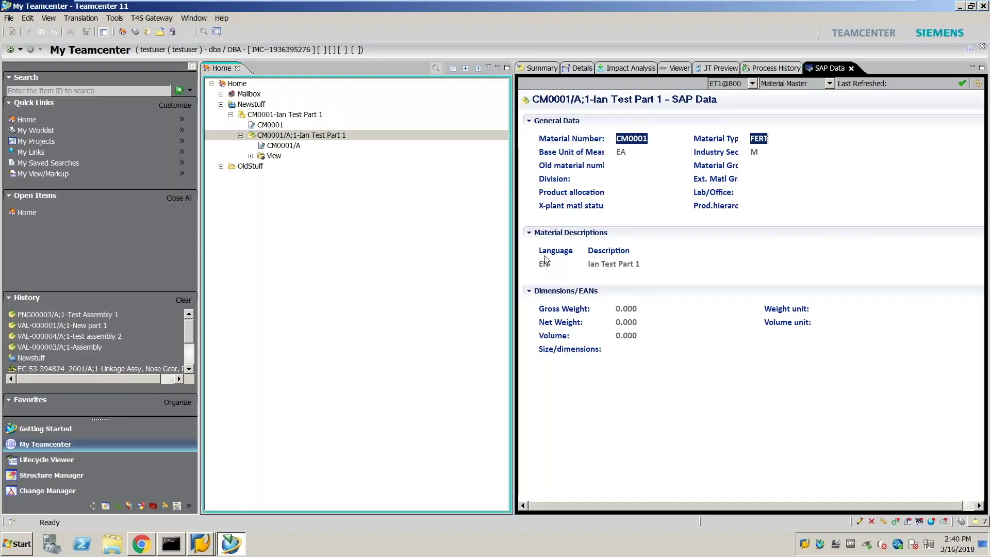
pyautogui.click(978, 84)
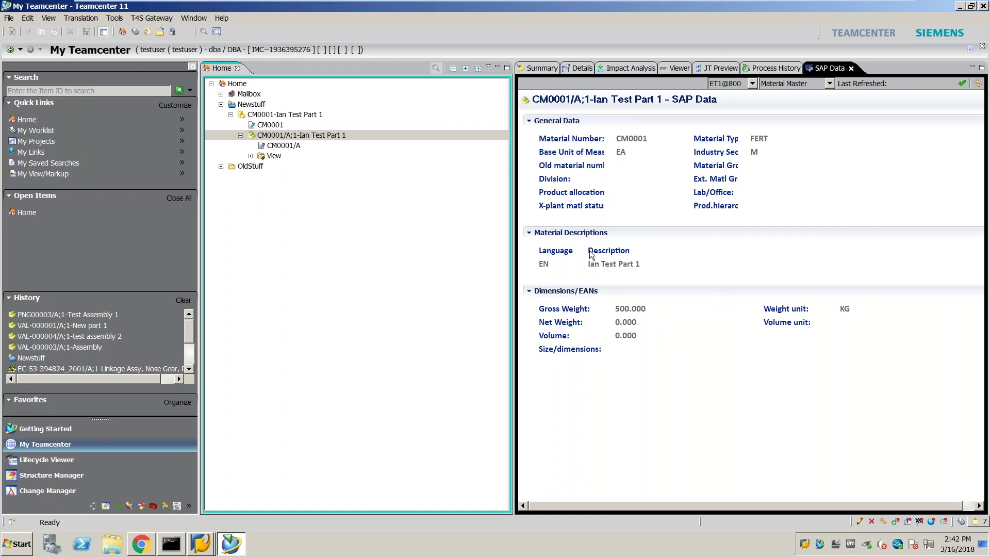
pyautogui.click(242, 104)
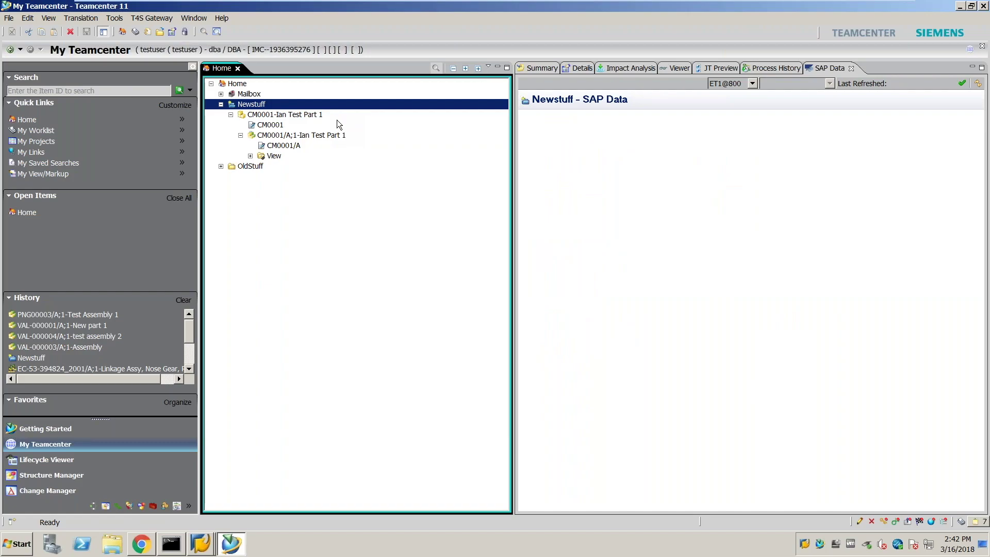
# Step: Create item CM0002 in the Newstuff folder with an assigned revision and a name made of the tester's first name and "Test Part 2"
pyautogui.hotkey('ctrl', 'n')
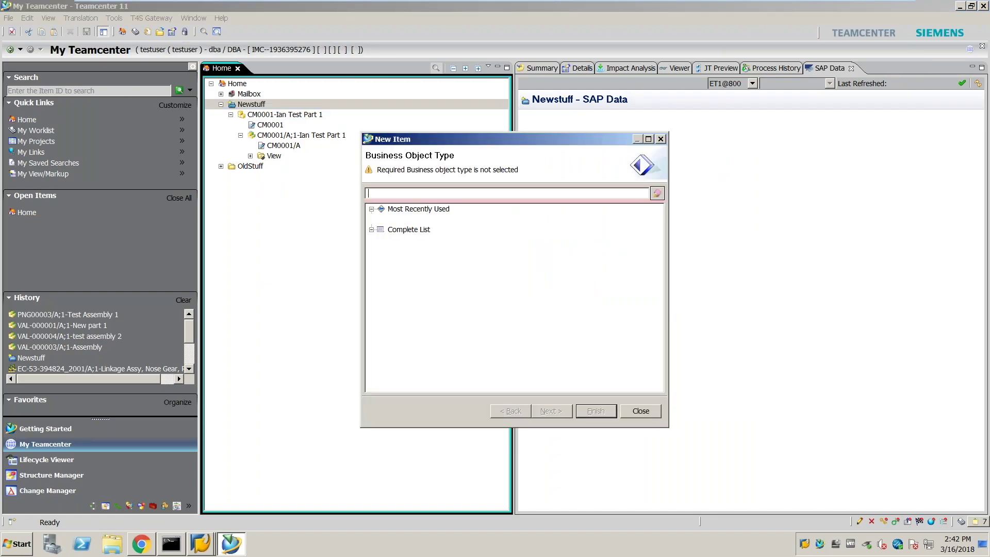
pyautogui.click(550, 411)
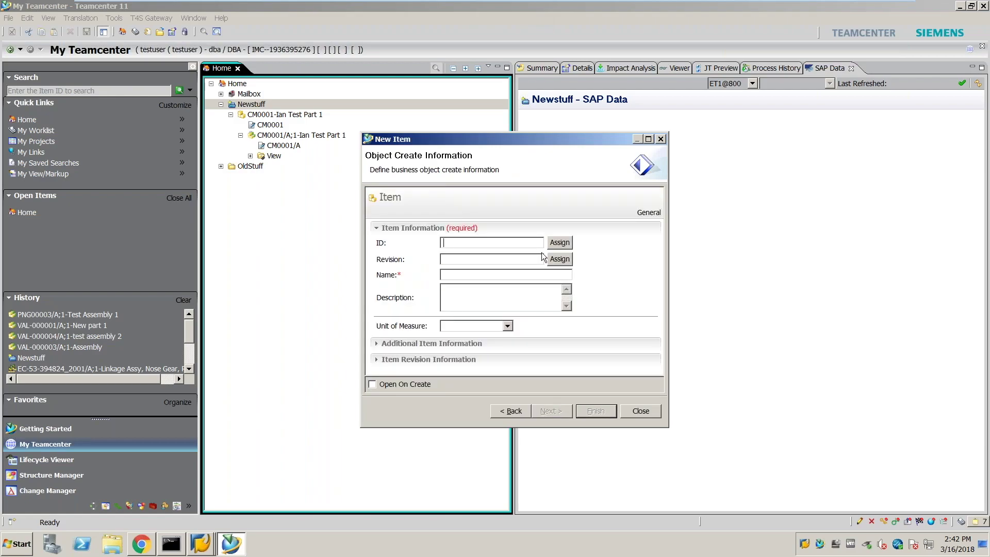
pyautogui.write('CM0002')
pyautogui.click(560, 258)
pyautogui.click(471, 274)
pyautogui.write('IN')
pyautogui.press('BackSpace')
pyautogui.press('BackSpace')
pyautogui.write('Ian')
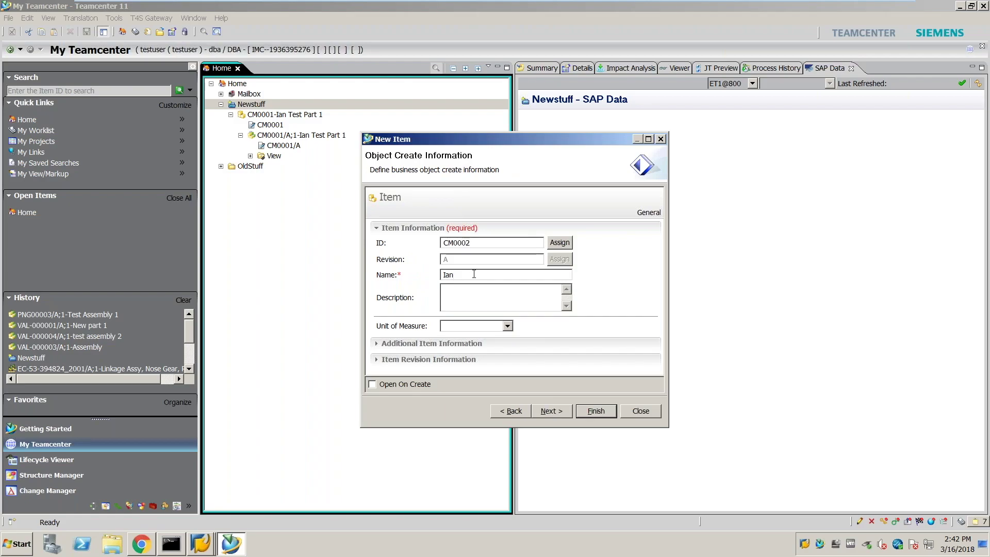
pyautogui.write(' Test Part 2')
pyautogui.click(562, 411)
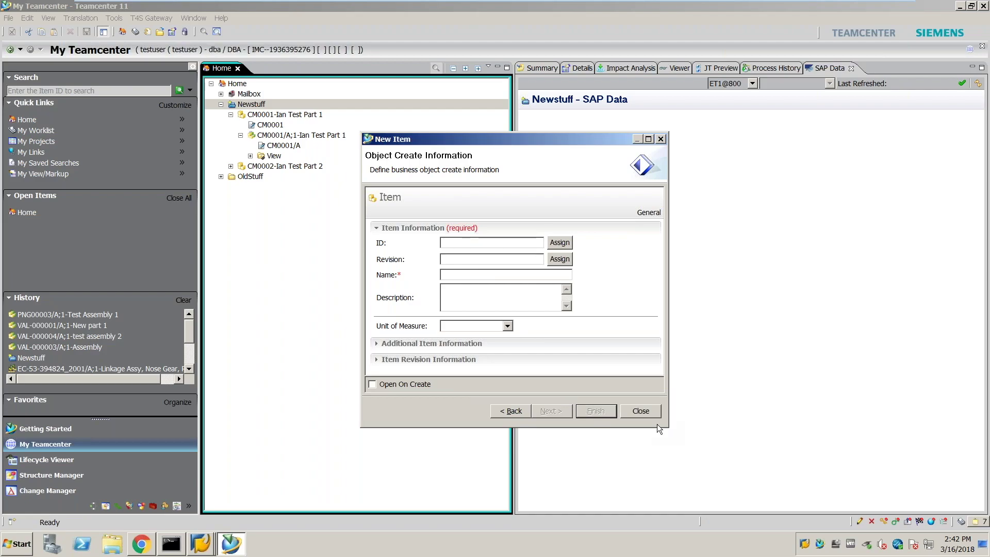
pyautogui.click(637, 411)
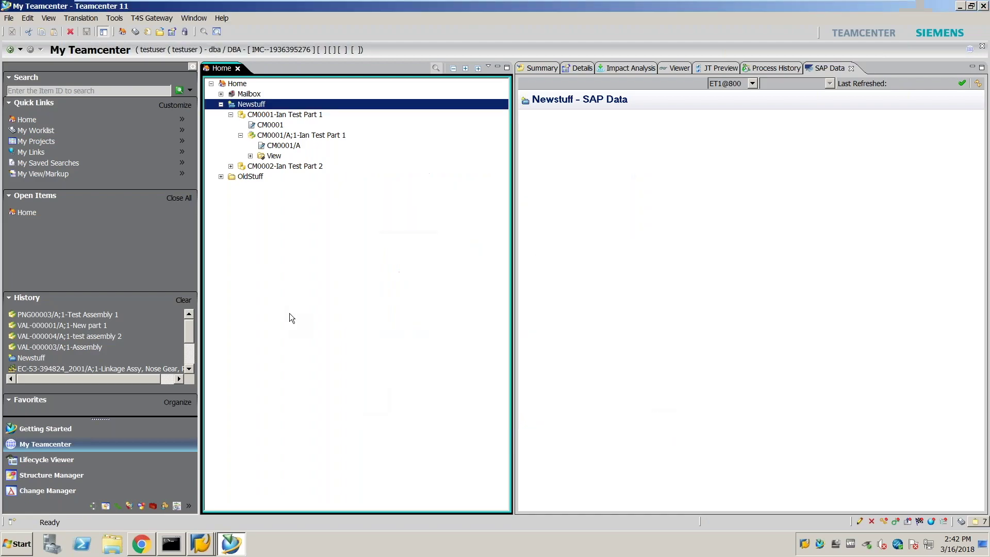
# Step: Set up a new workflow process for revision CM0002/A with the process template 000_T4S_MM
pyautogui.click(230, 166)
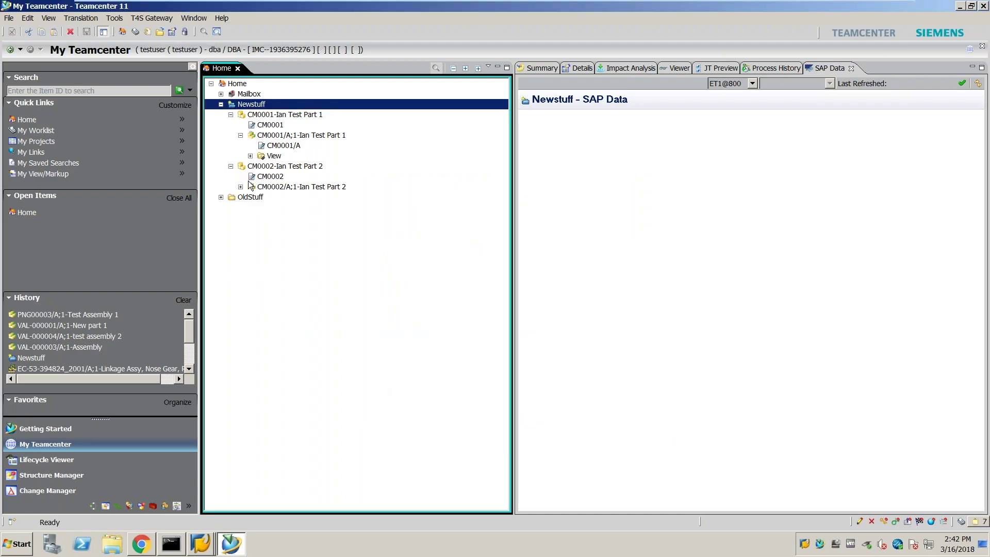
pyautogui.click(279, 187)
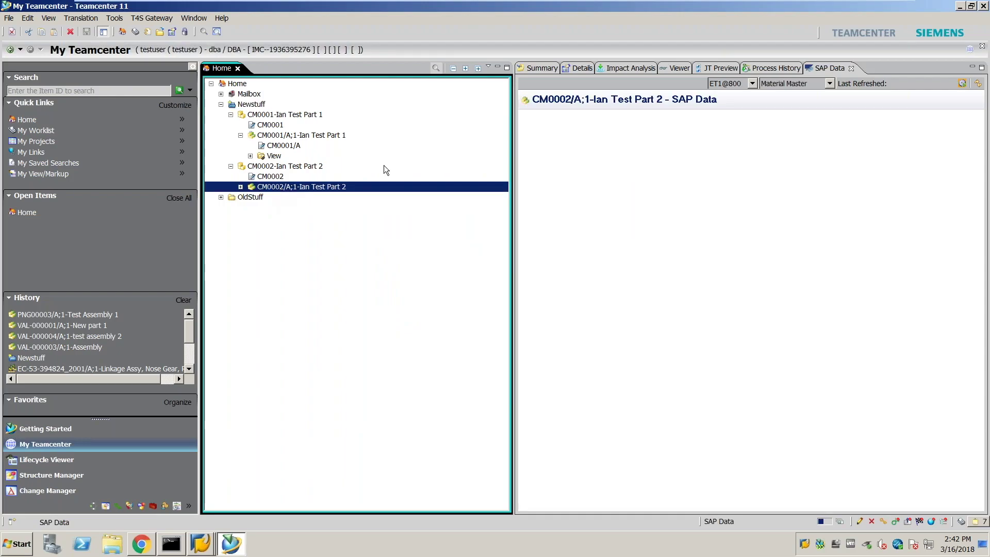
pyautogui.click(539, 67)
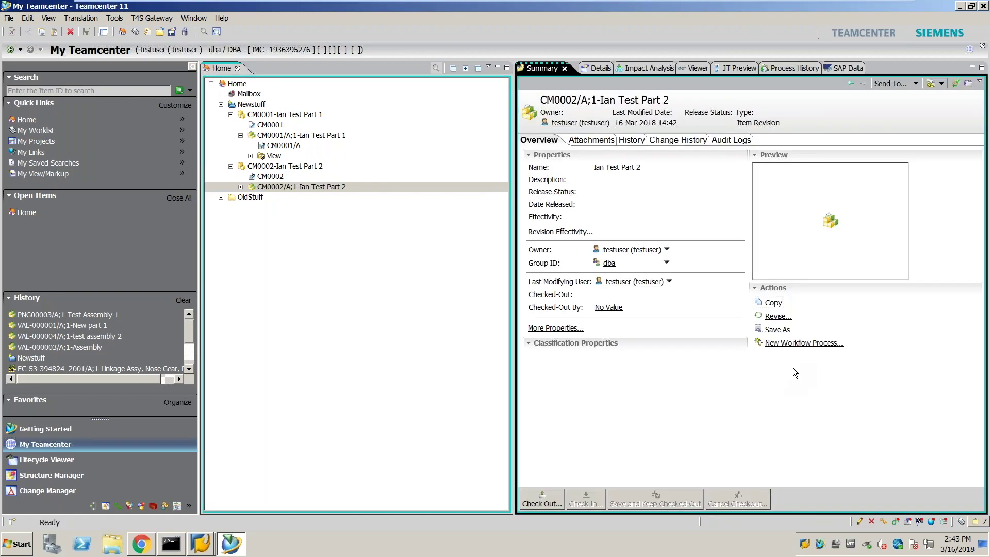
pyautogui.click(798, 344)
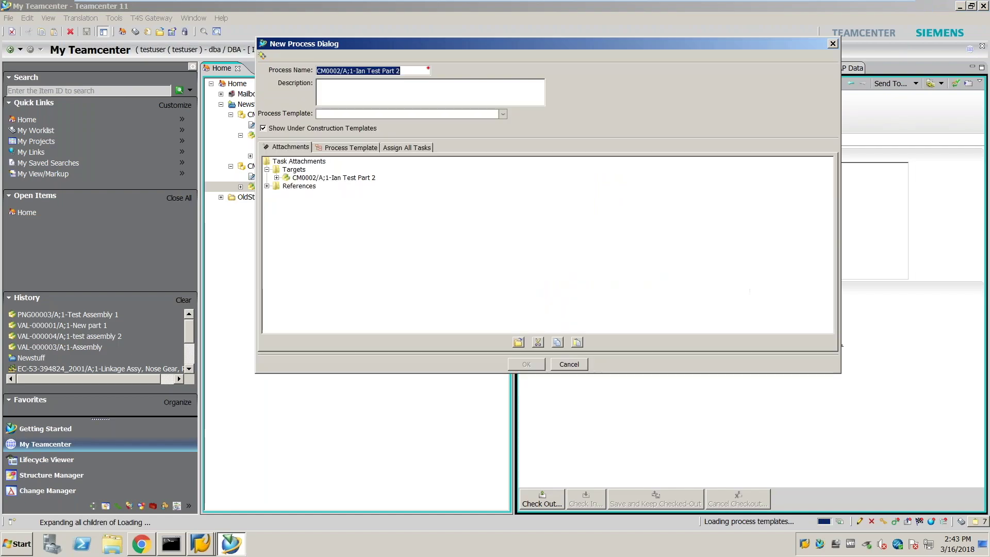
pyautogui.click(503, 115)
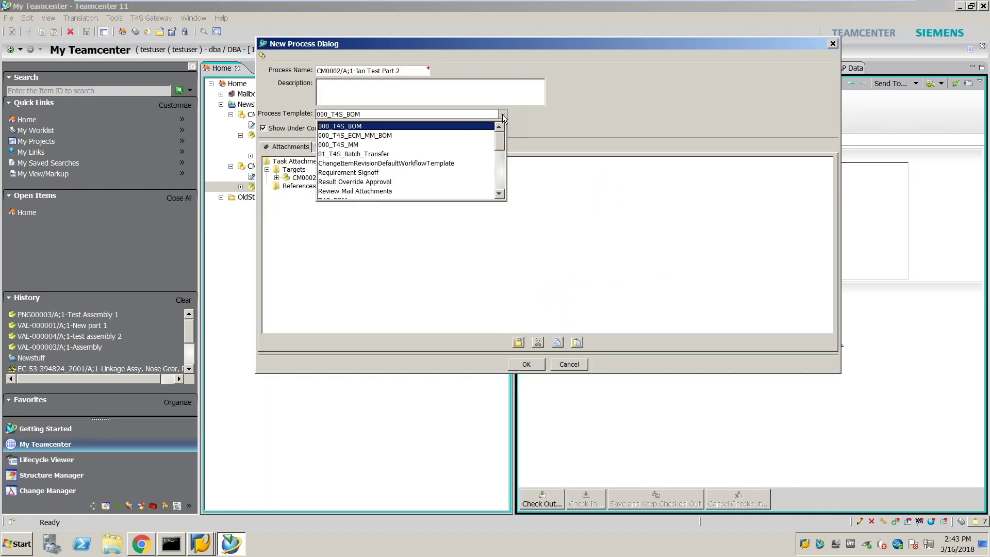
pyautogui.click(358, 145)
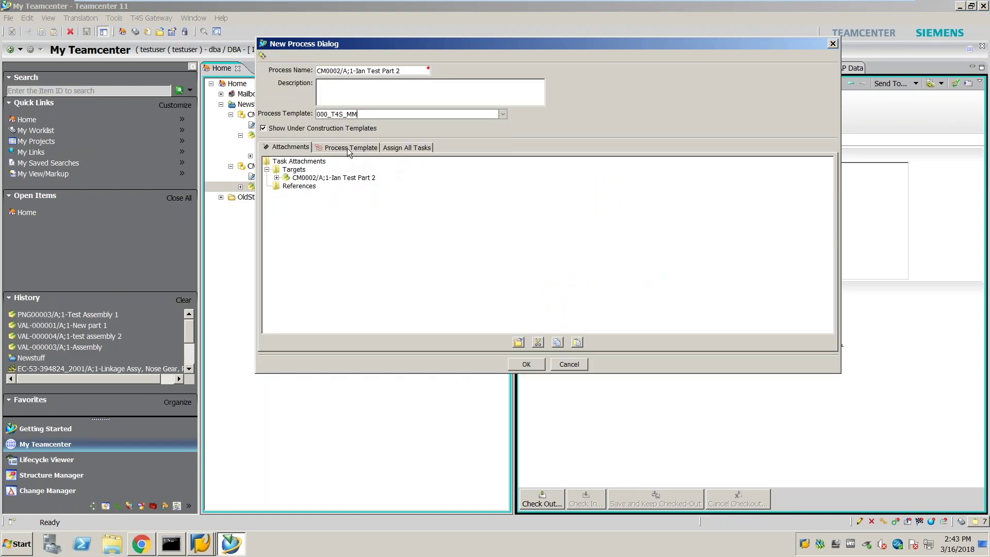
# Step: Review the template's TESIS SAP Logon Task and SAP_MM_UPDATE task, and start the workflow process on CM0002/A
pyautogui.click(347, 147)
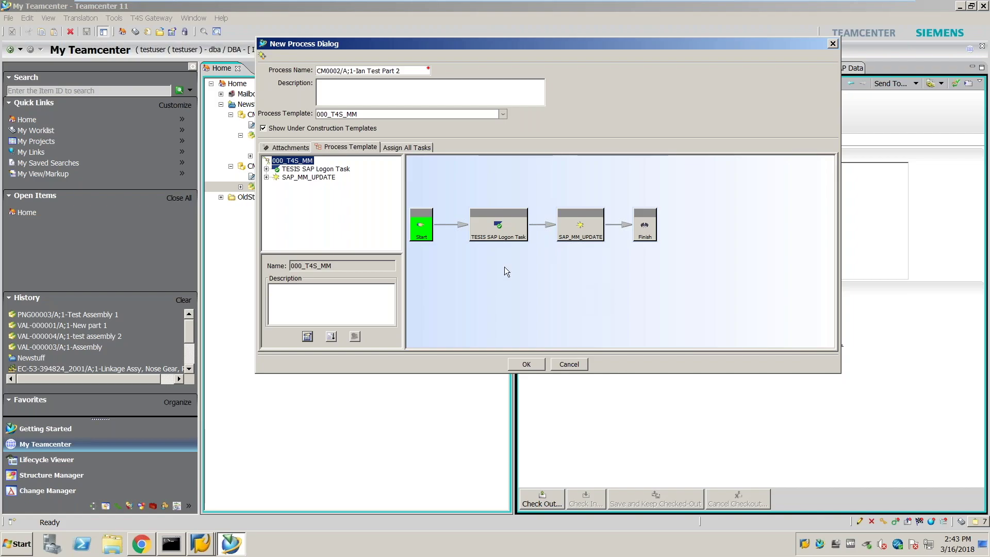
pyautogui.click(505, 236)
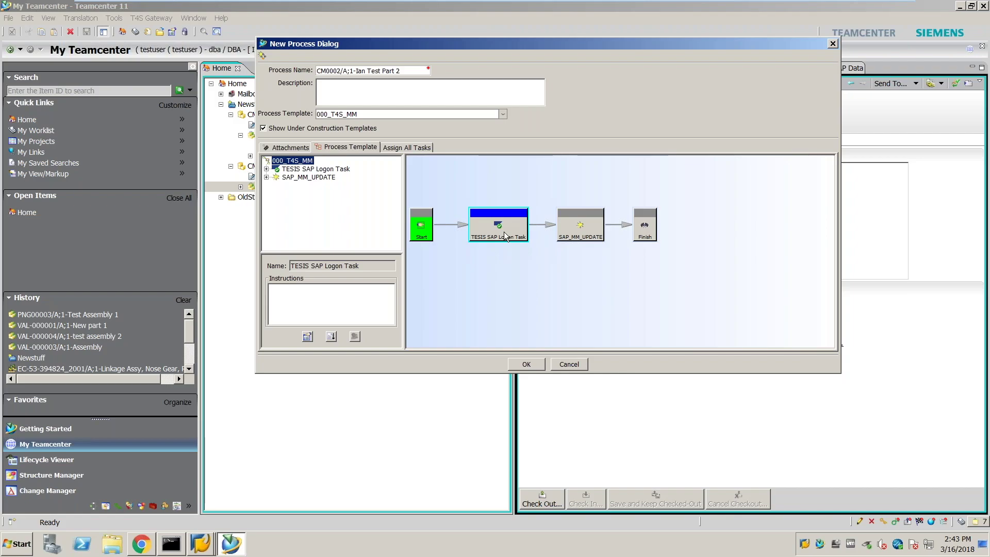
pyautogui.click(580, 227)
pyautogui.click(531, 364)
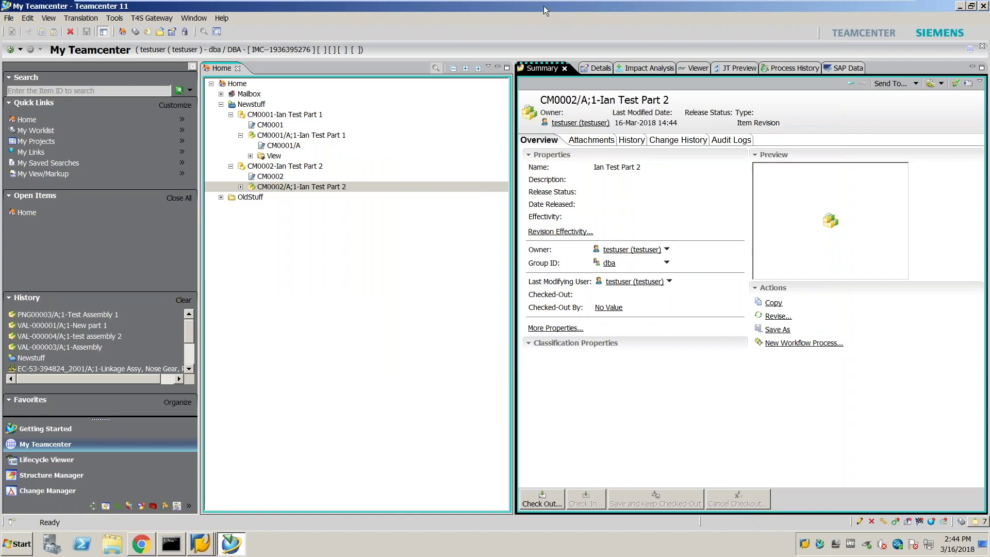
# Step: Refresh the SAP data of revision CM0002/A and check its material master record
pyautogui.click(837, 68)
pyautogui.click(338, 187)
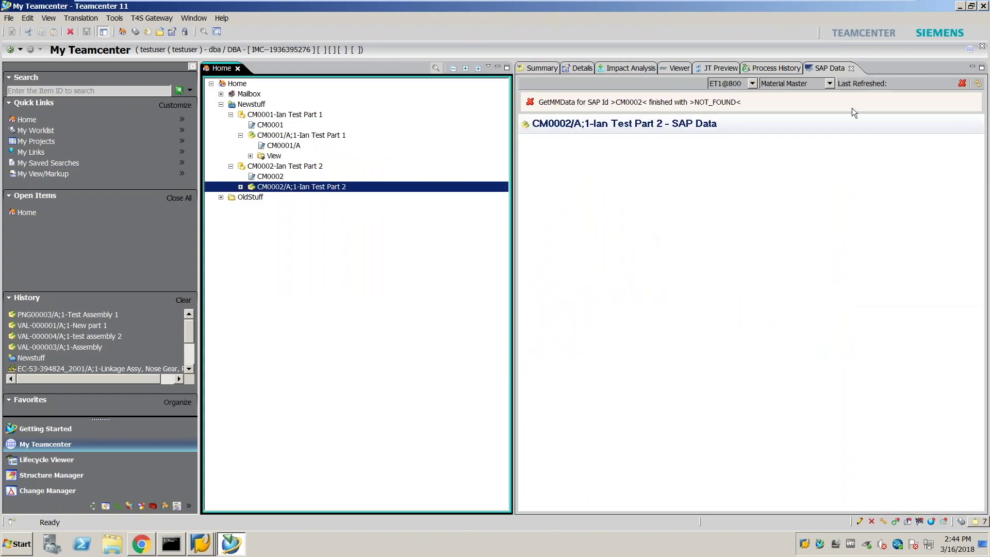
pyautogui.click(978, 84)
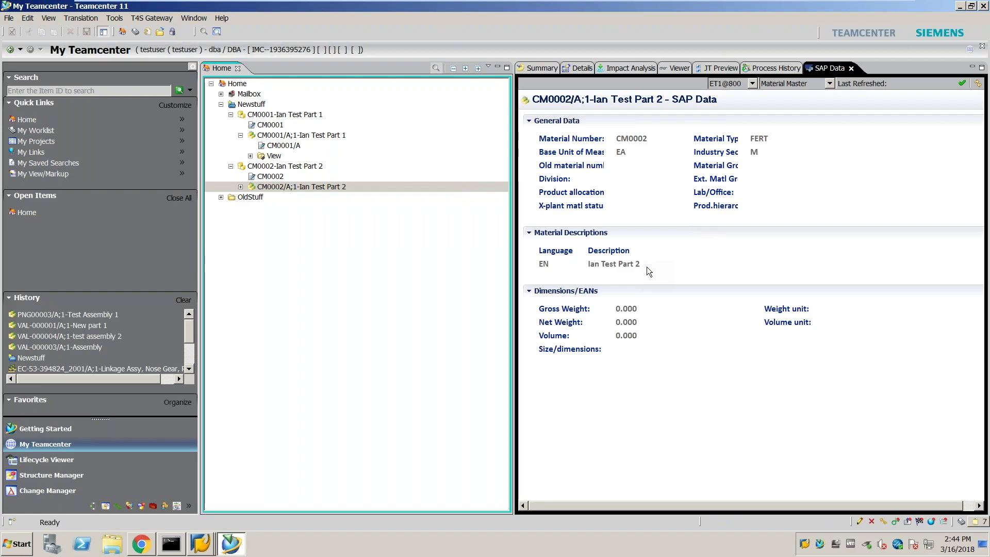
# Step: Create item CM0003 named "Test Assembly" in the Newstuff folder with an assigned revision
pyautogui.click(539, 69)
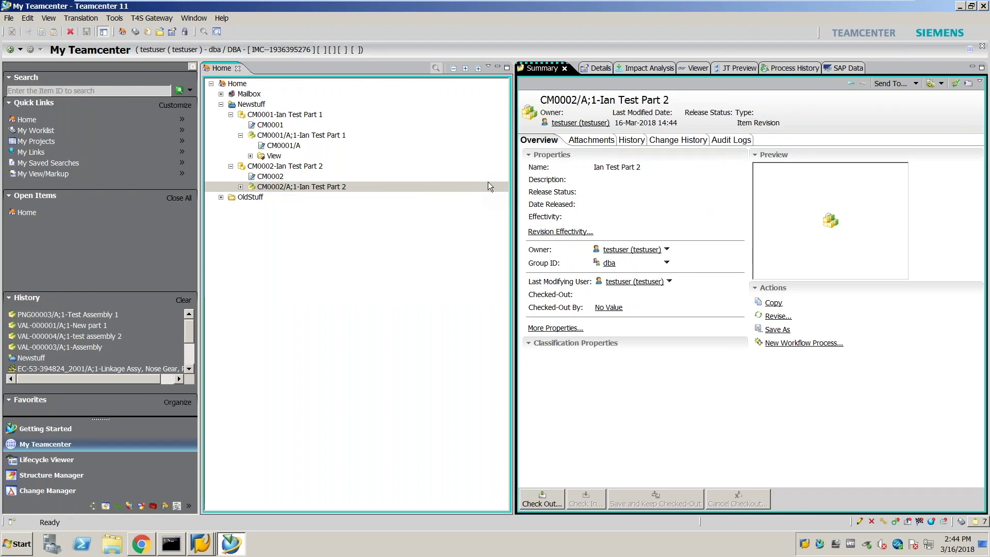
pyautogui.click(260, 105)
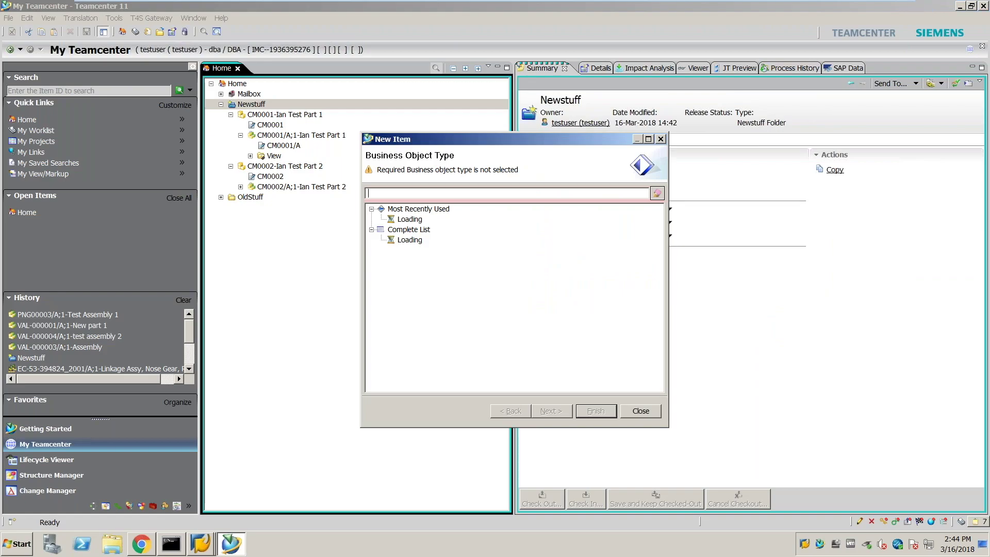
pyautogui.click(559, 412)
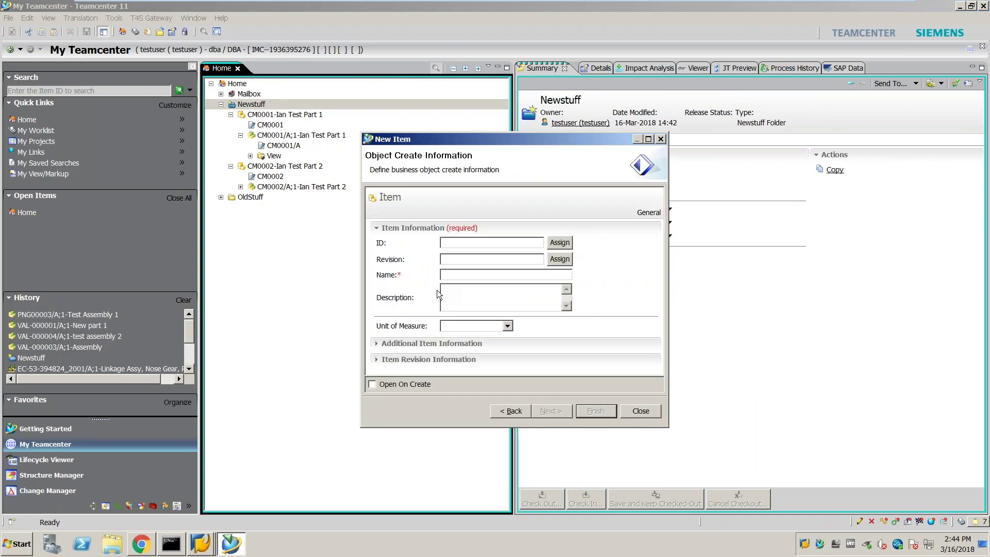
pyautogui.write('CM0003')
pyautogui.click(555, 259)
pyautogui.click(540, 274)
pyautogui.write('Test A')
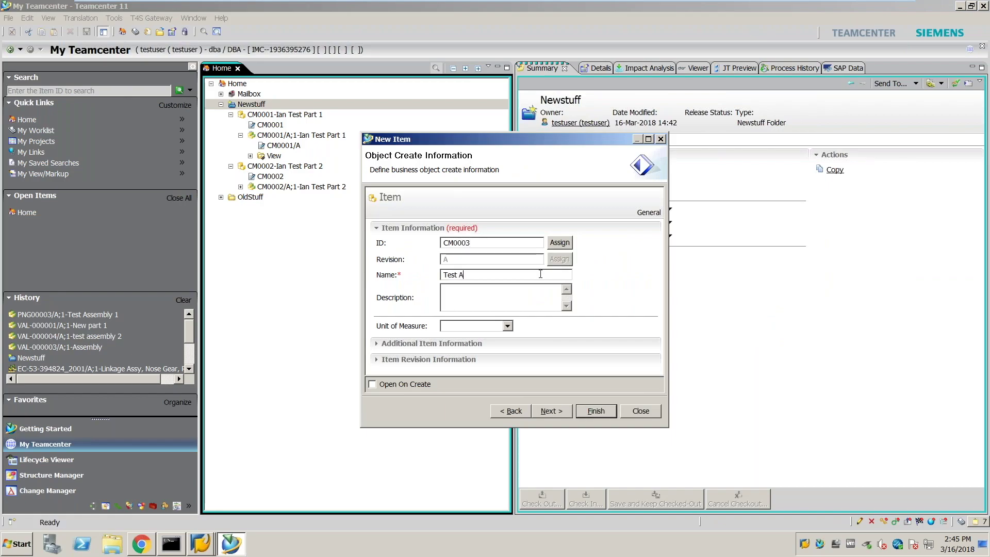
pyautogui.write('ssembly')
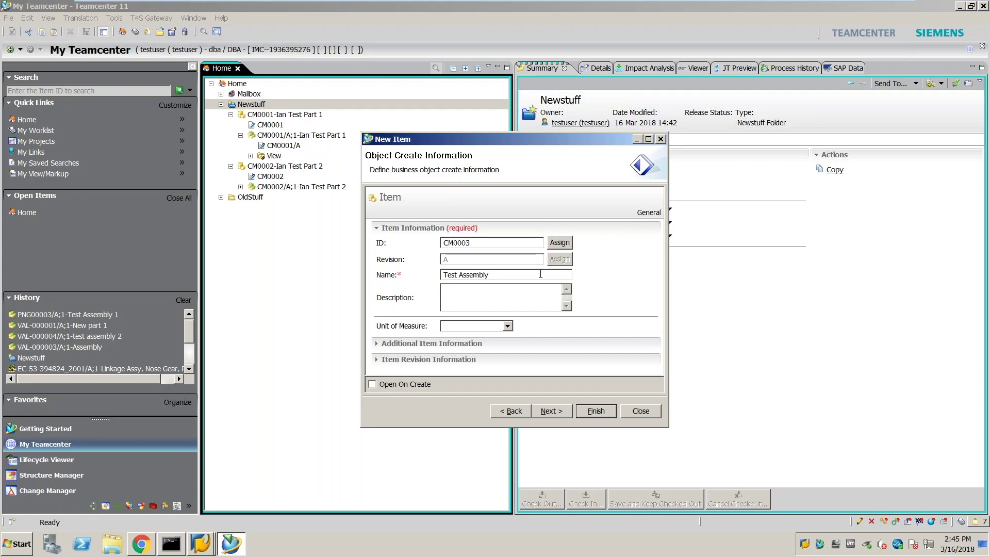
pyautogui.click(598, 412)
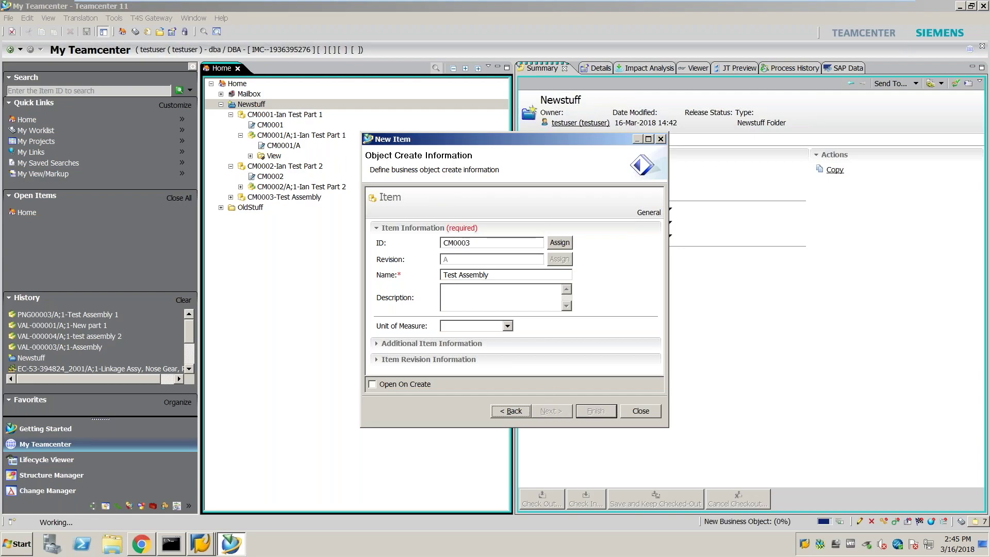
# Step: Copy revisions CM0001/A and CM0002/A, and paste them as components into assembly CM0003/A in Structure Manager
pyautogui.click(279, 137)
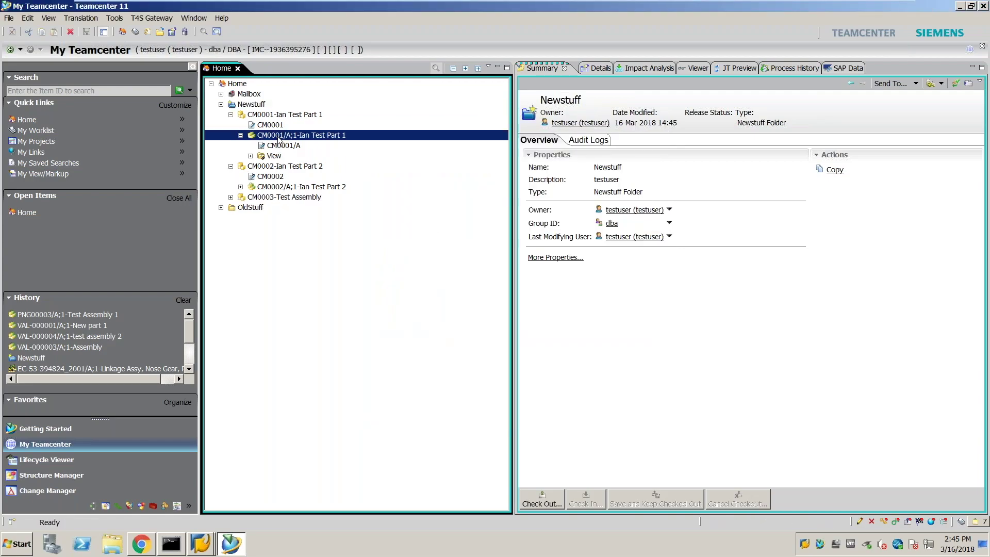
pyautogui.keyDown('ctrl'); pyautogui.click(289, 187); pyautogui.keyUp('ctrl')
pyautogui.doubleClick(280, 198)
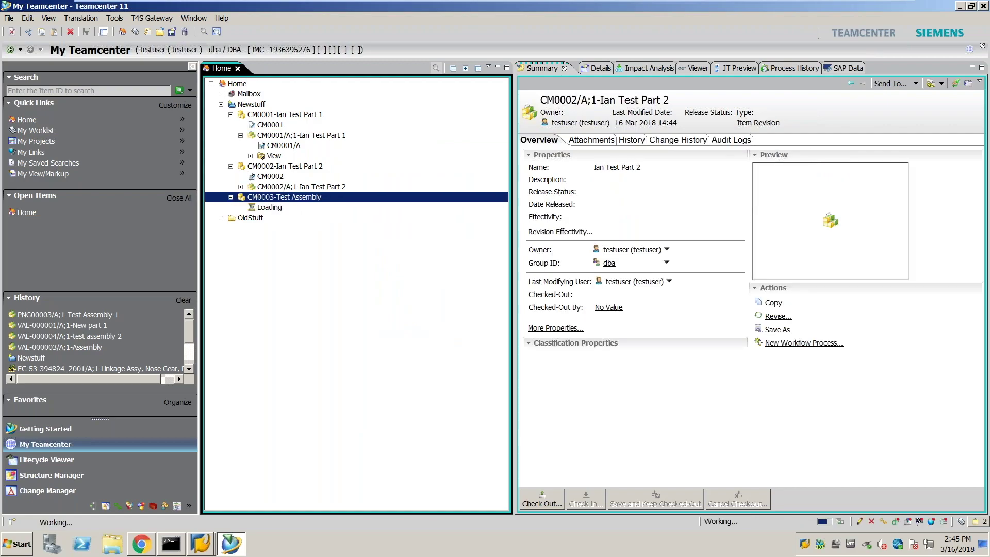
pyautogui.click(291, 219)
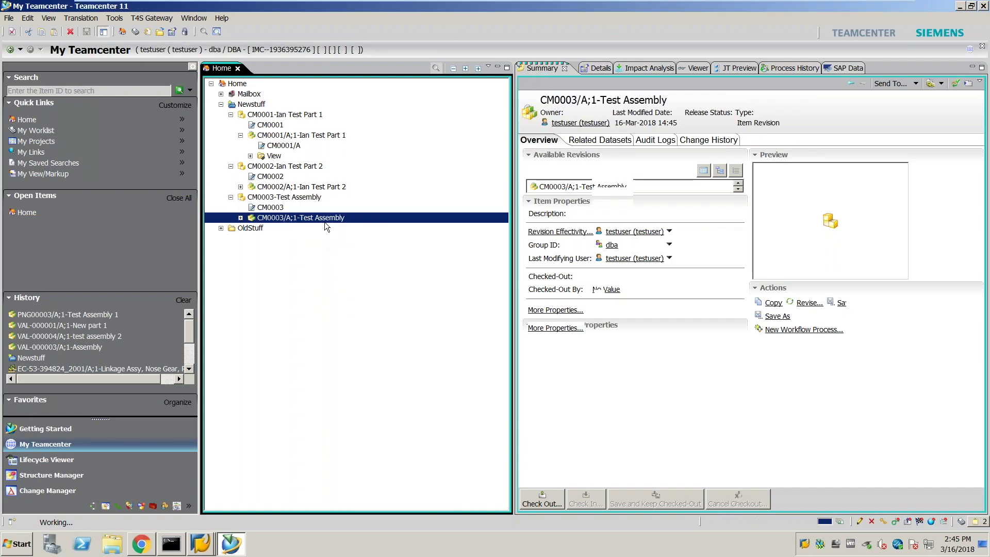
pyautogui.rightClick(328, 217)
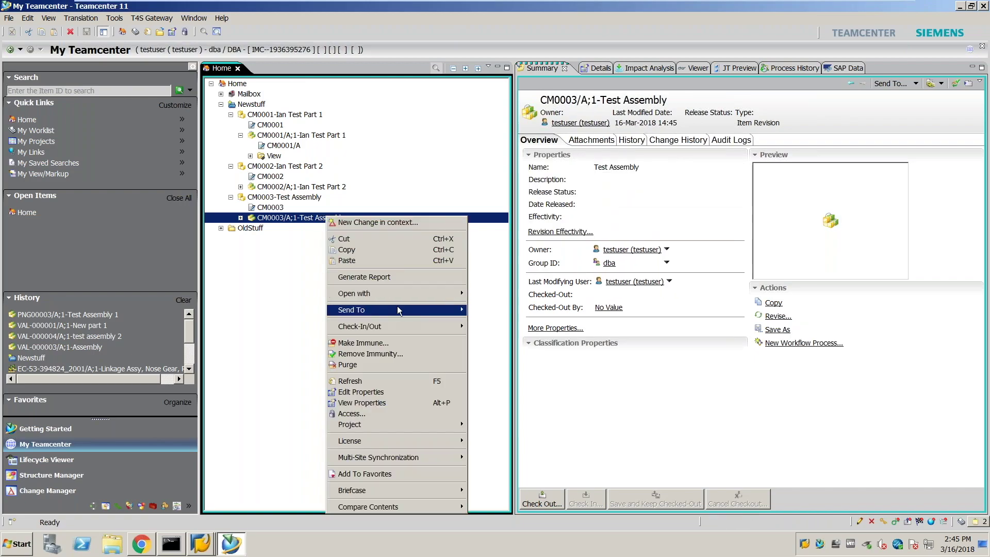
pyautogui.moveTo(397, 310)
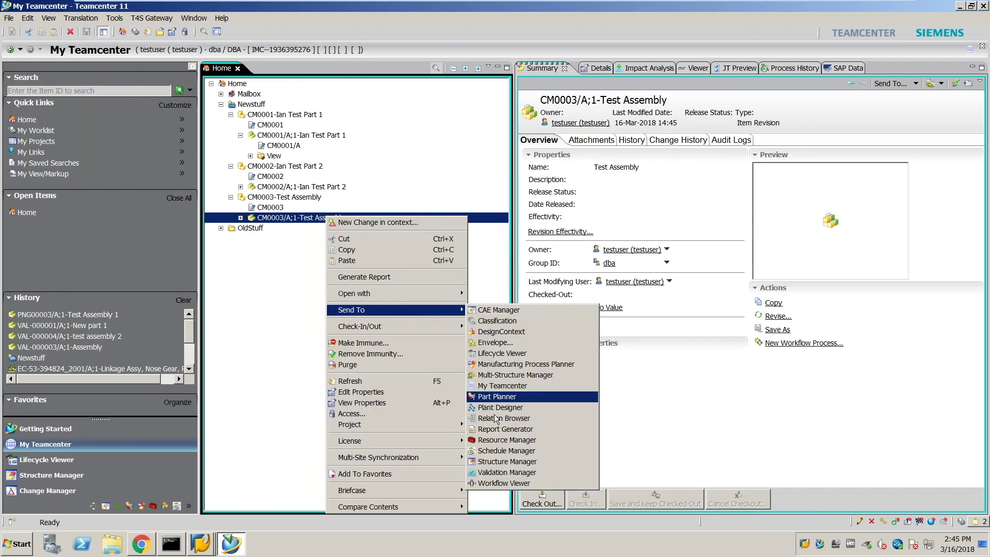
pyautogui.click(496, 461)
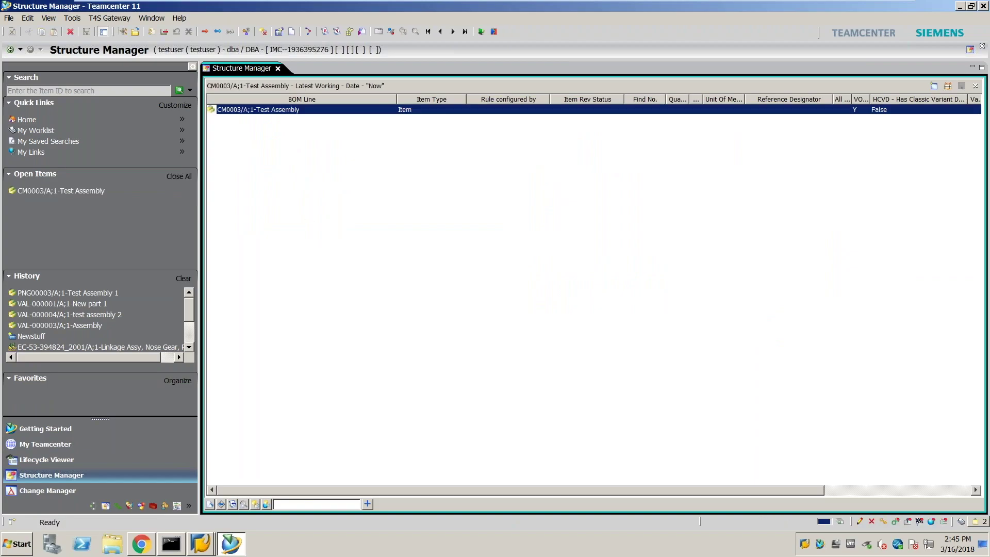
pyautogui.hotkey('ctrl', 'v')
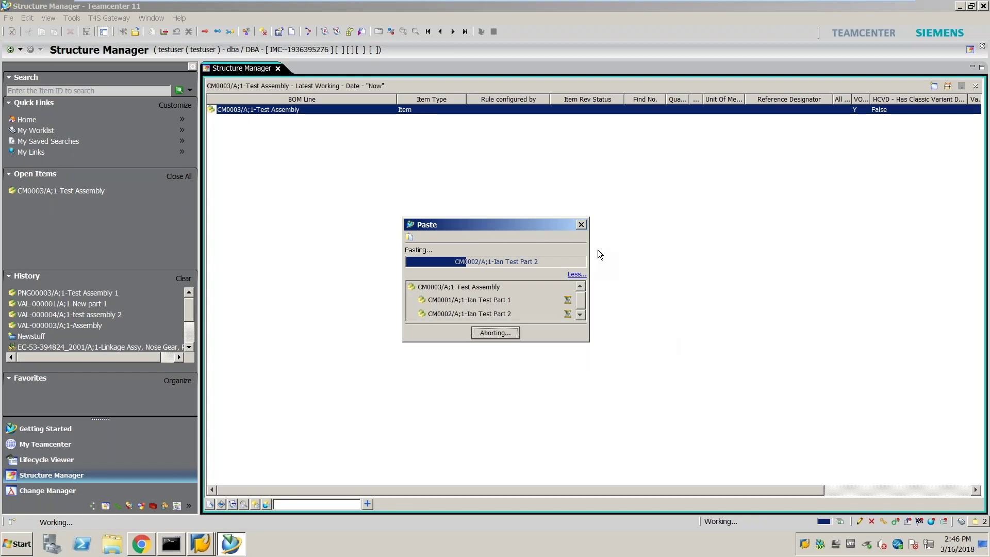
# Step: Try to transfer the bill of material of CM0003/A with a 000_T4S_BOM workflow process, and read the resulting message
pyautogui.click(568, 334)
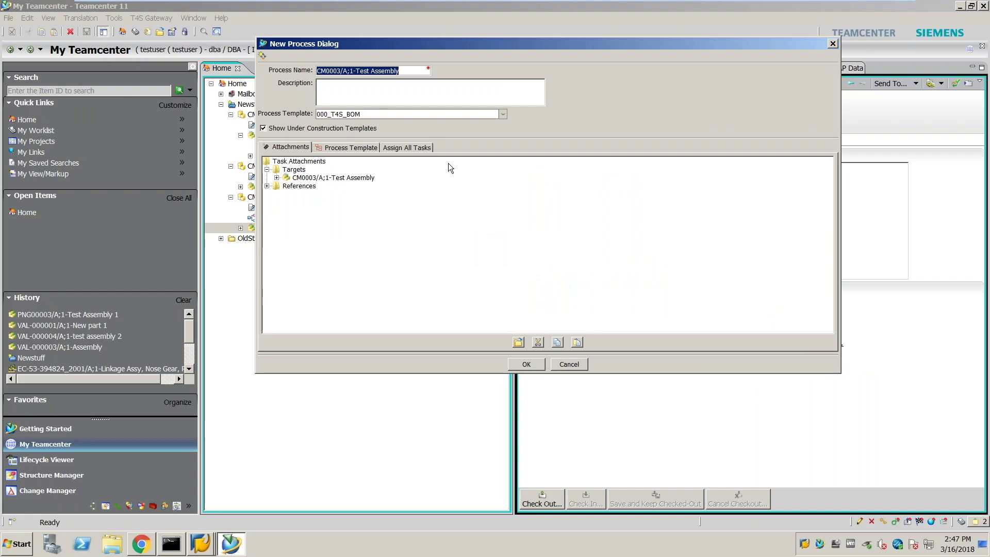
pyautogui.click(351, 148)
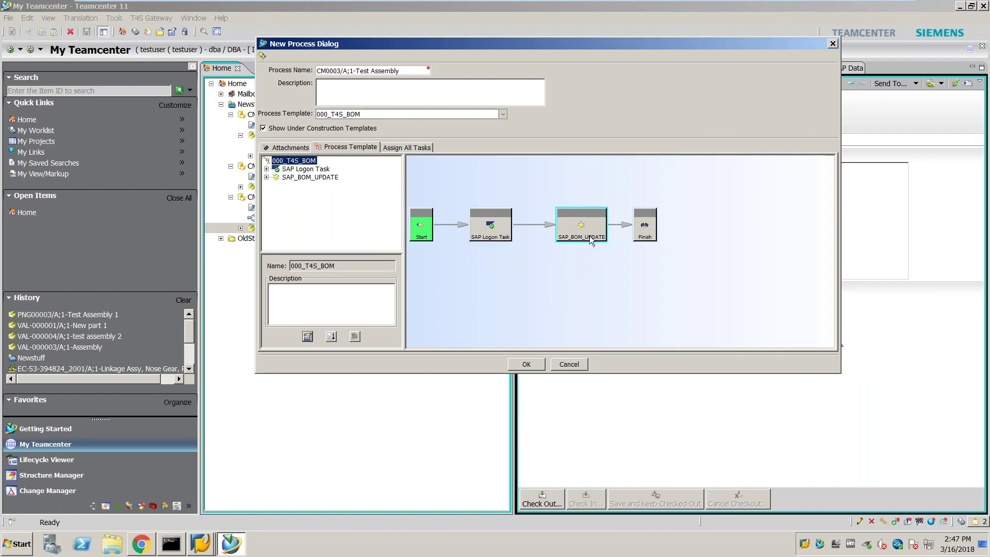
pyautogui.click(526, 364)
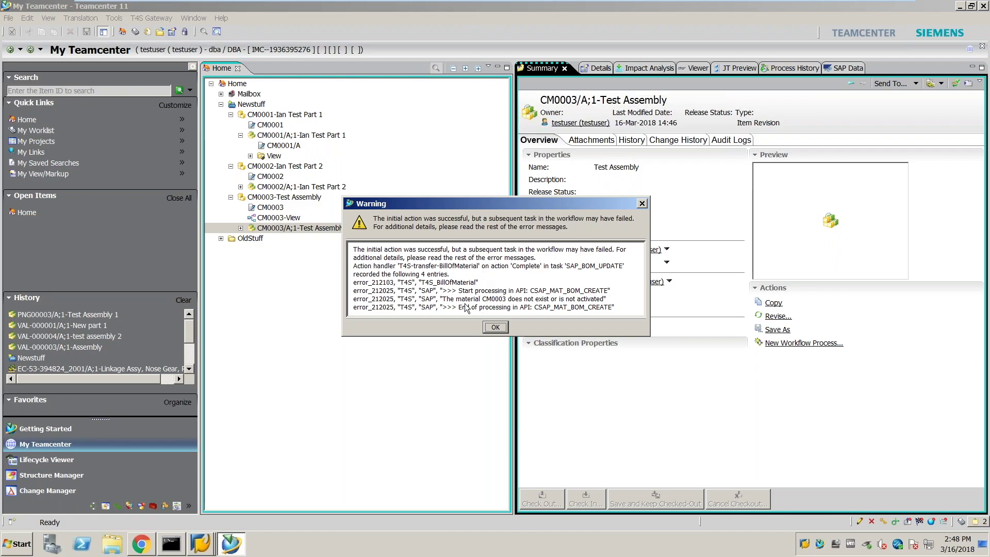
pyautogui.moveTo(444, 300); pyautogui.dragTo(605, 301)
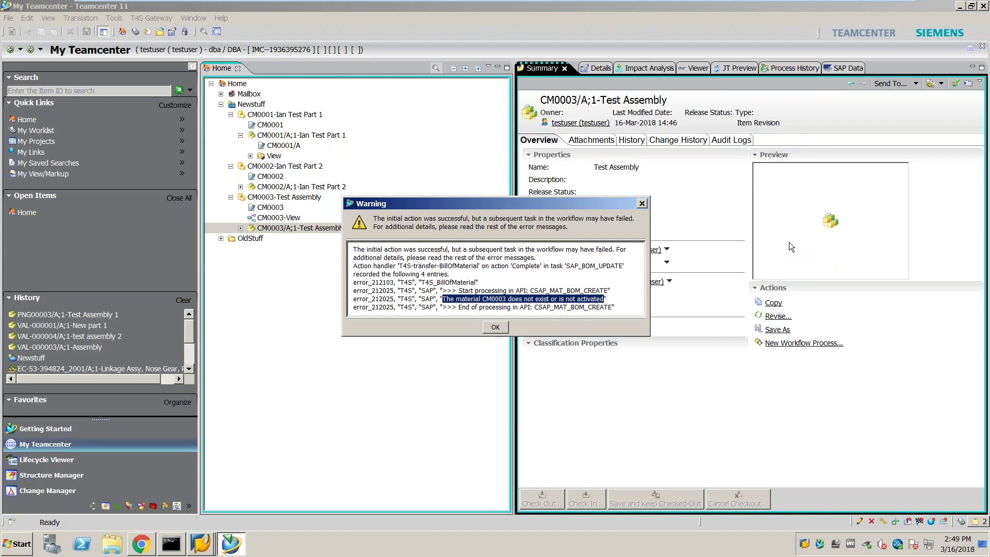
pyautogui.click(495, 327)
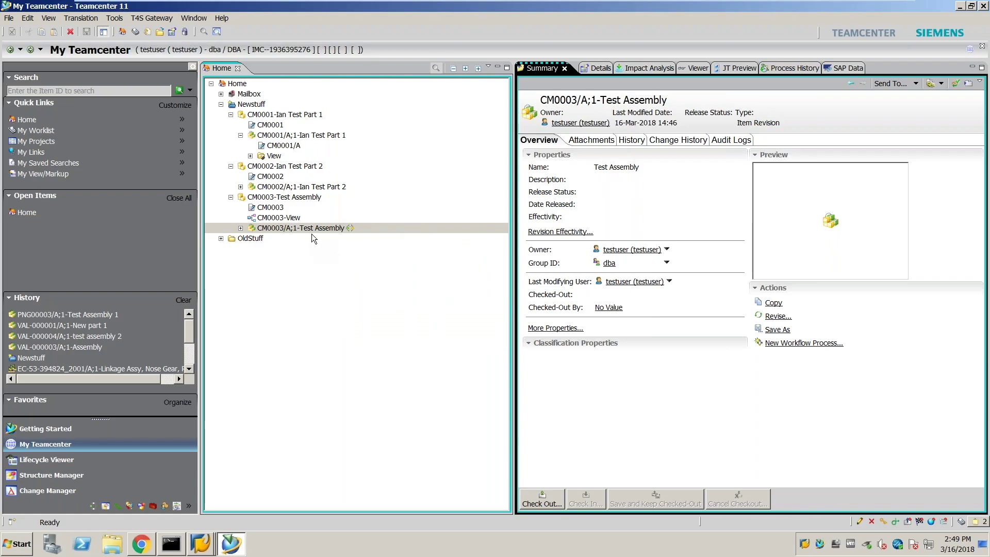
# Step: Start a new workflow process on revision CM0003/A with the 000_T4S_ECM_MM_BOM template, after viewing its task flow
pyautogui.click(797, 343)
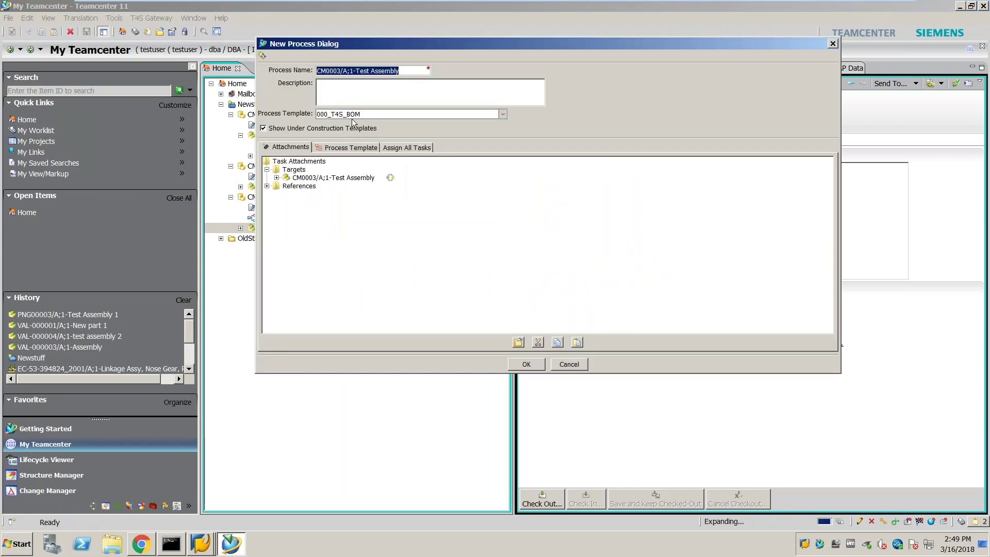
pyautogui.click(503, 113)
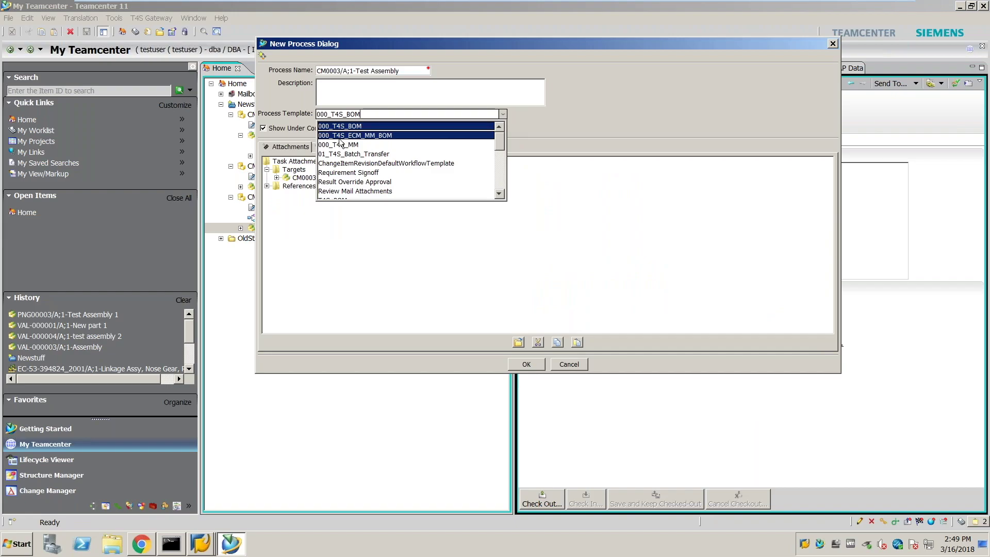
pyautogui.click(340, 135)
pyautogui.click(349, 148)
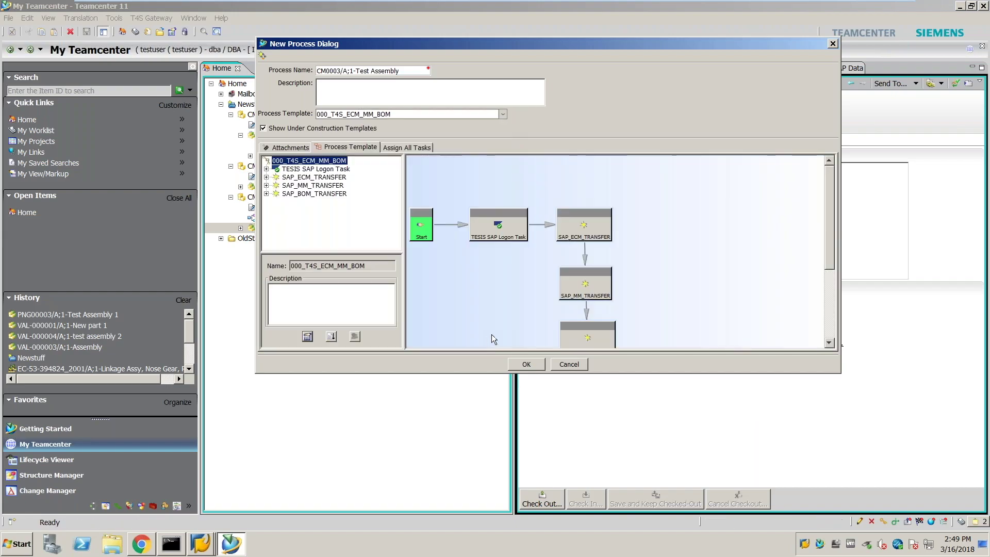
pyautogui.moveTo(743, 372); pyautogui.dragTo(743, 439)
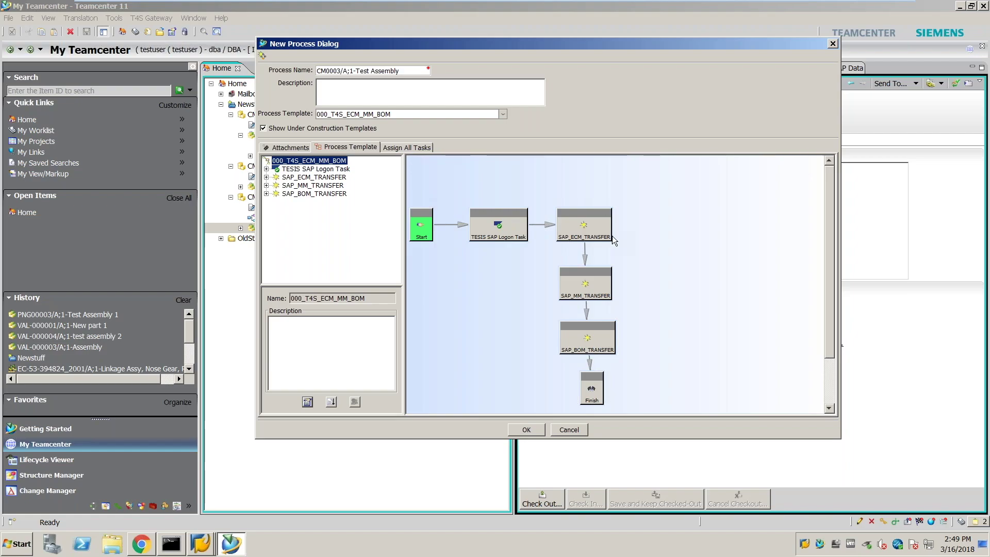
pyautogui.click(533, 428)
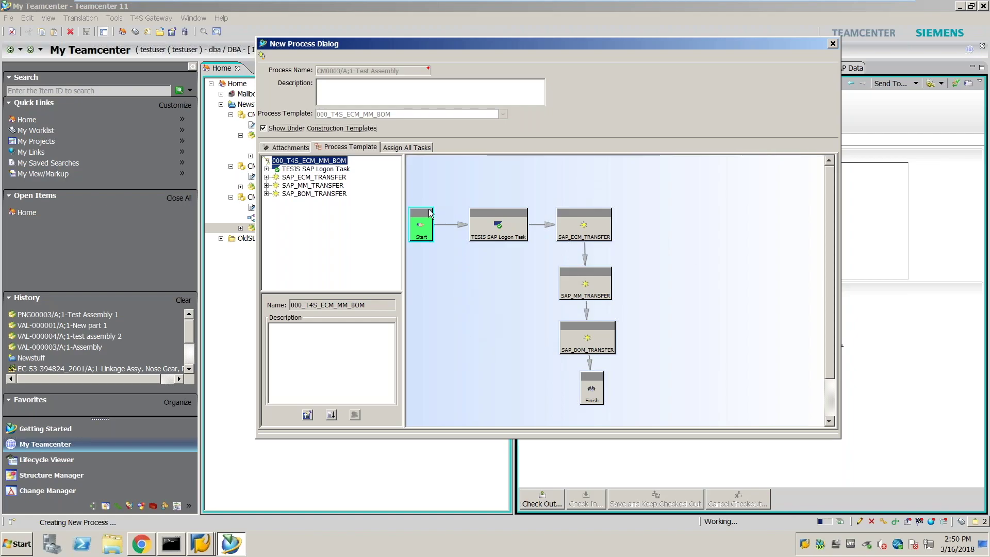
# Step: Switch to Teamcenter Gateway (BGS) in Chrome, refresh the transaction log files, and open the MM PORTAL CREATE_HID log of CM0001/A
pyautogui.click(141, 544)
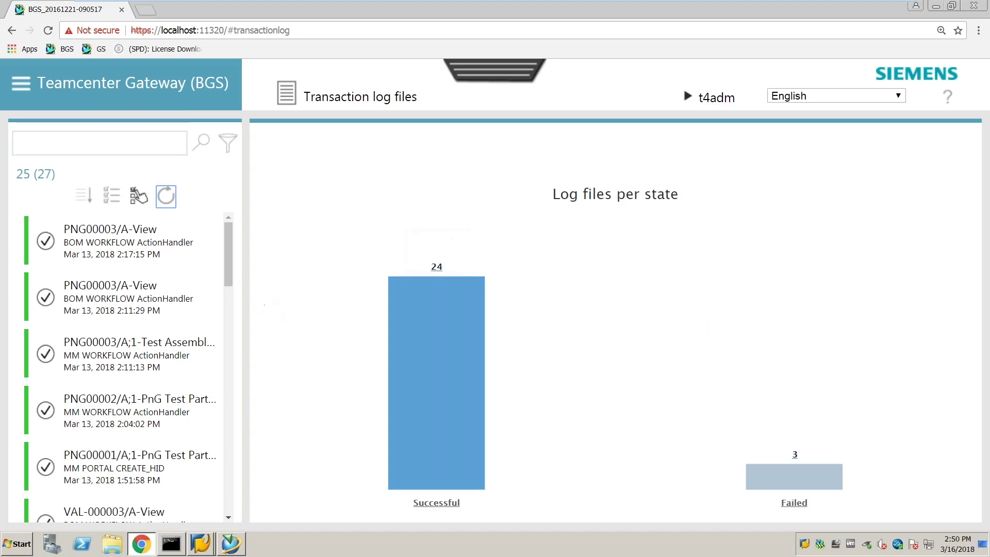
pyautogui.click(20, 84)
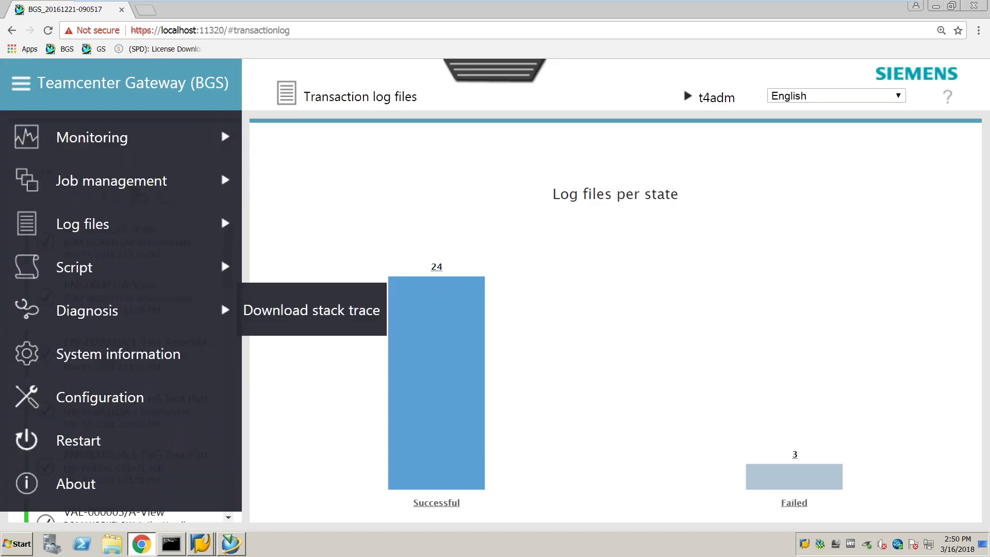
pyautogui.moveTo(82, 225)
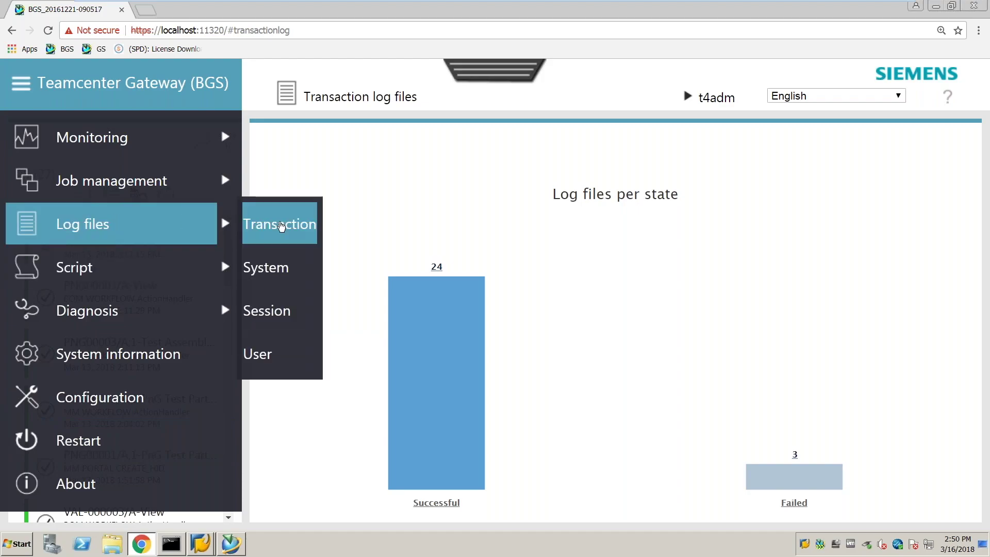
pyautogui.click(280, 227)
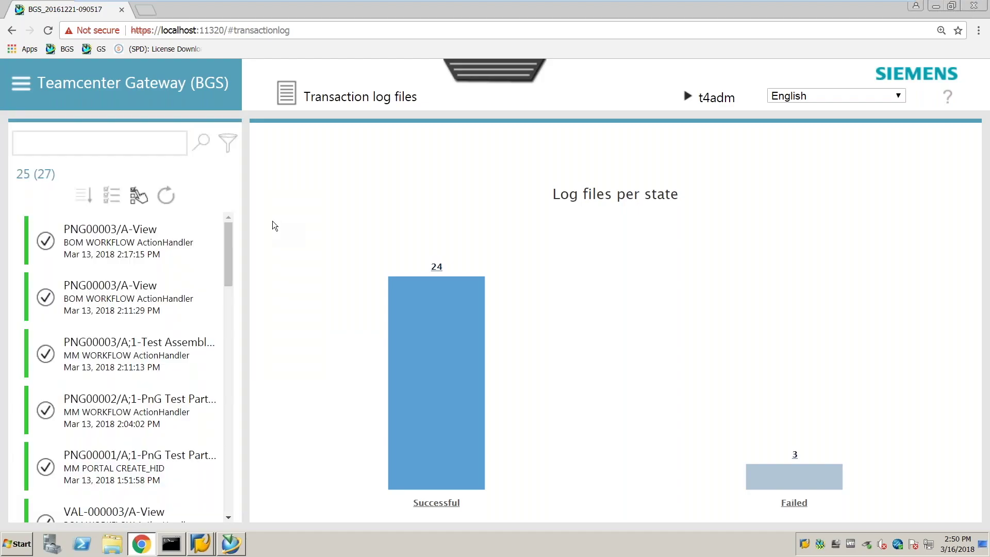
pyautogui.click(166, 195)
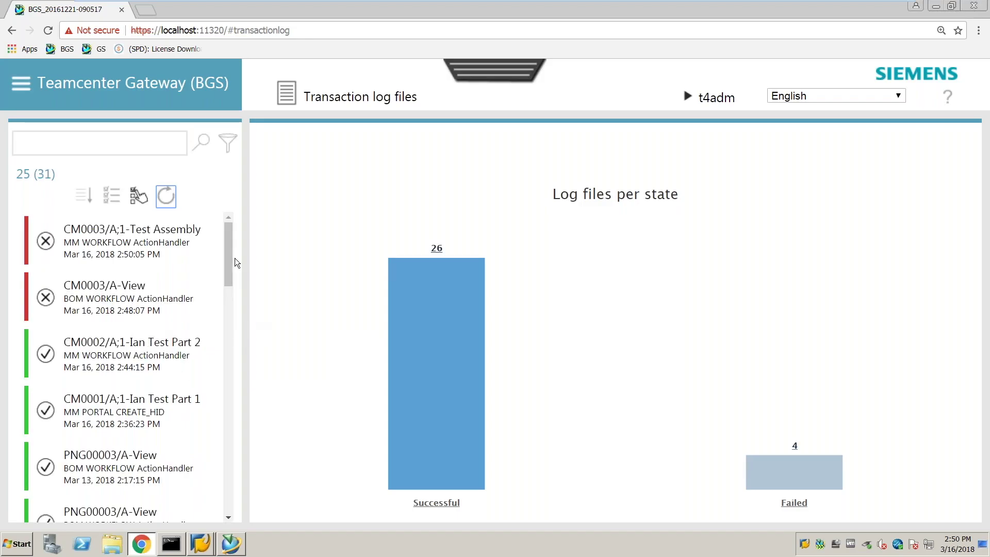
pyautogui.moveTo(230, 252); pyautogui.dragTo(97, 371)
pyautogui.moveTo(114, 418); pyautogui.dragTo(165, 418)
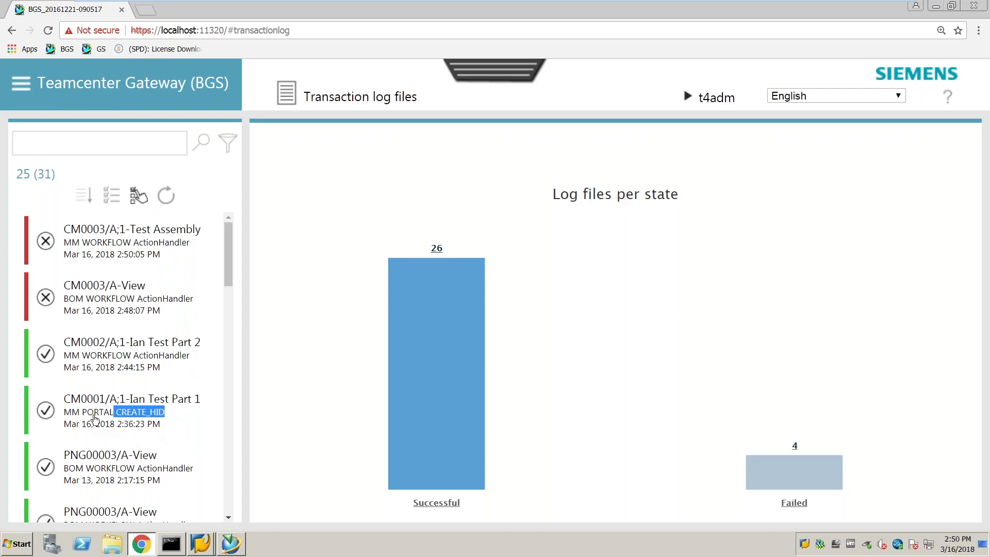
pyautogui.click(122, 417)
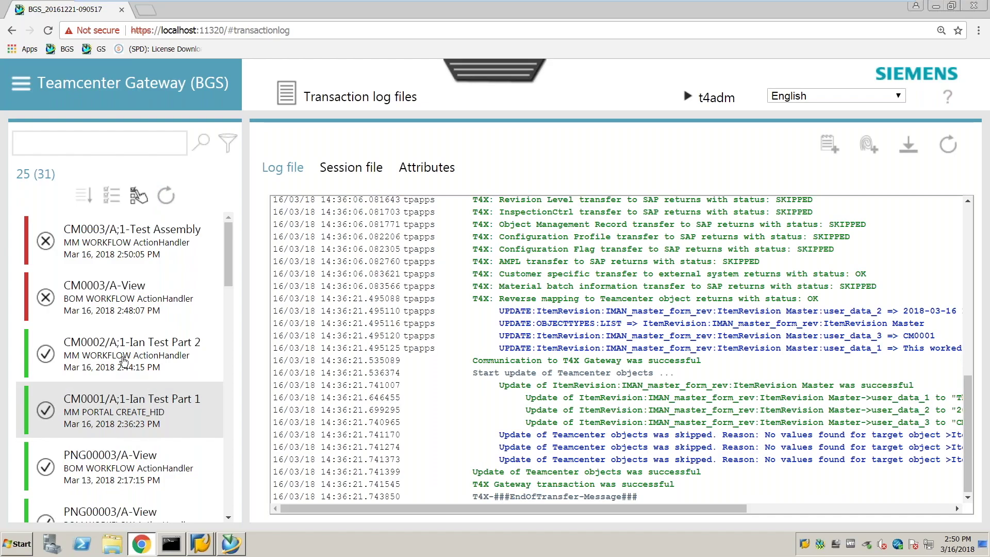
# Step: Examine the 2:48:07 PM BOM workflow log of CM0003/A-View for transferred parameters and the error reported by SAP
pyautogui.click(92, 299)
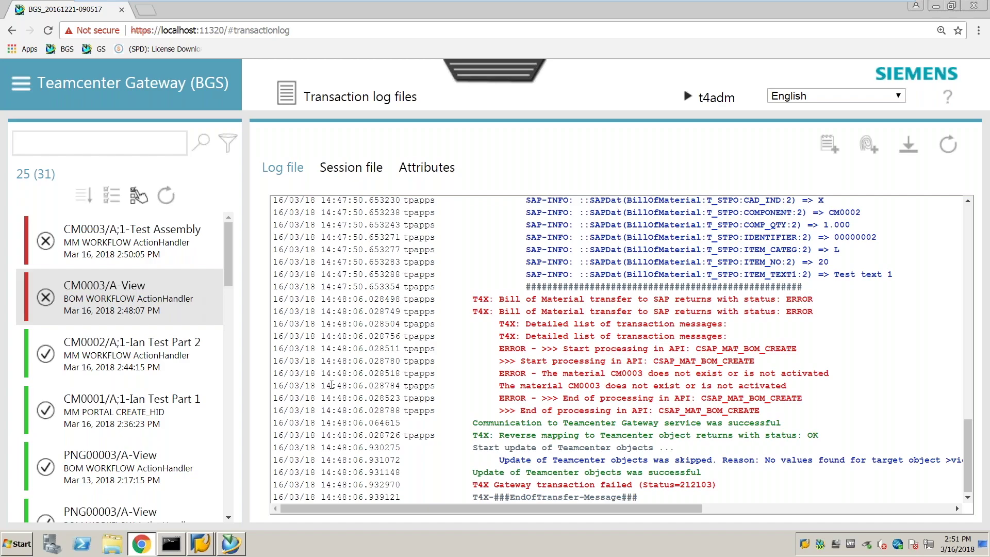
pyautogui.scroll(8, 457, 410)
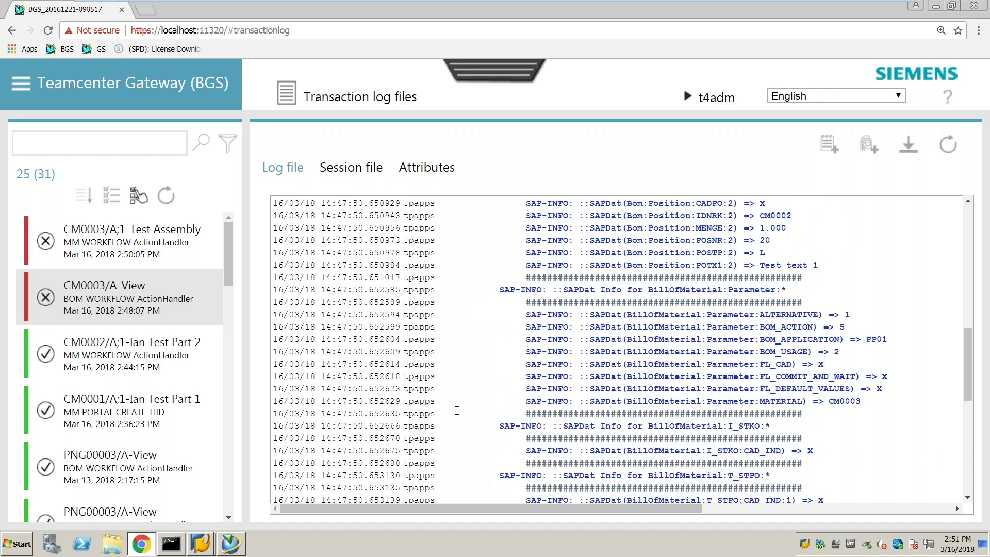
pyautogui.scroll(10, 457, 410)
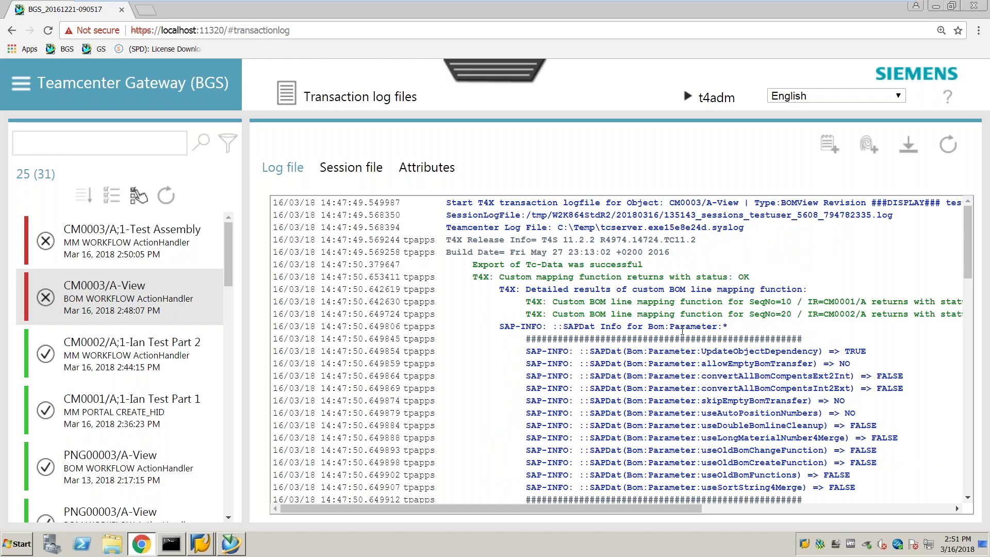
pyautogui.scroll(-3, 682, 330)
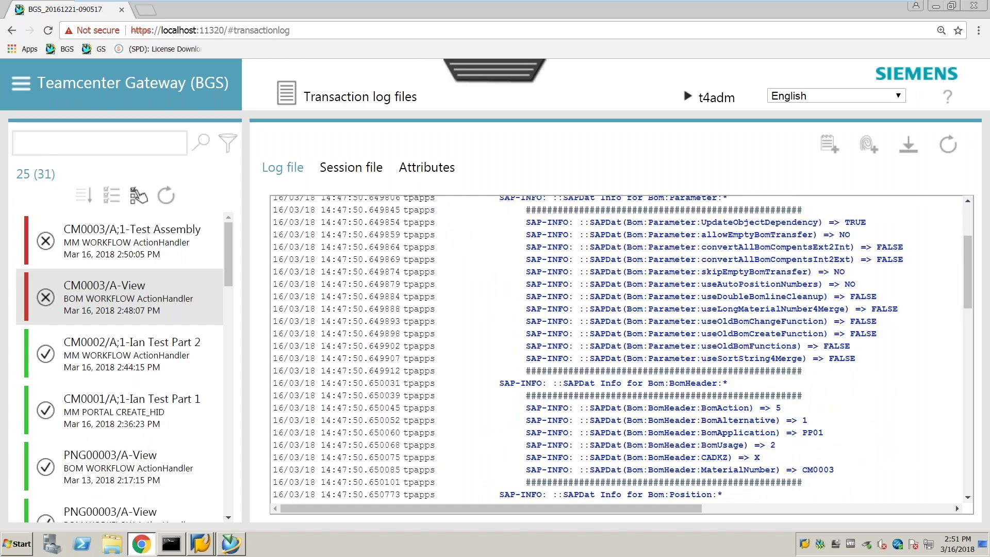
pyautogui.scroll(-5, 739, 383)
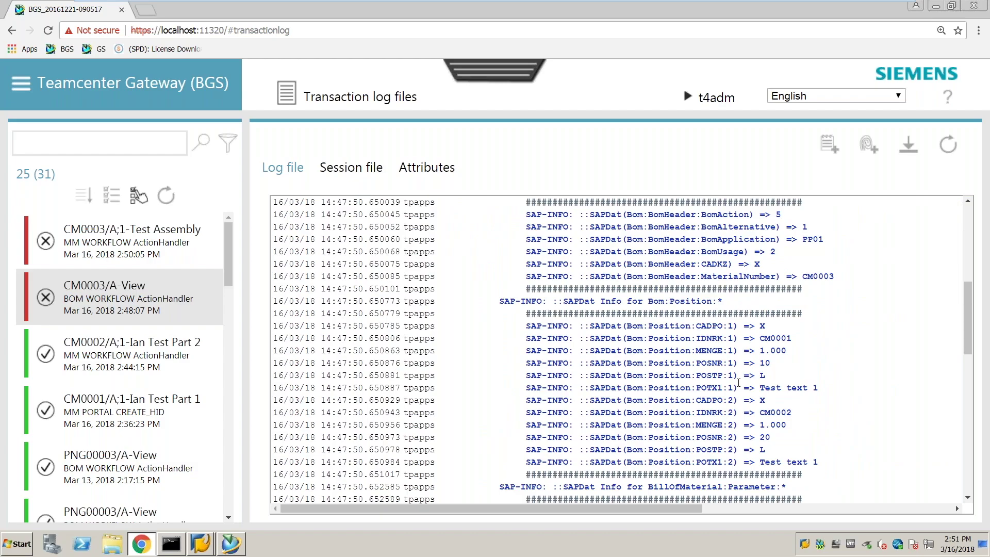
pyautogui.click(231, 544)
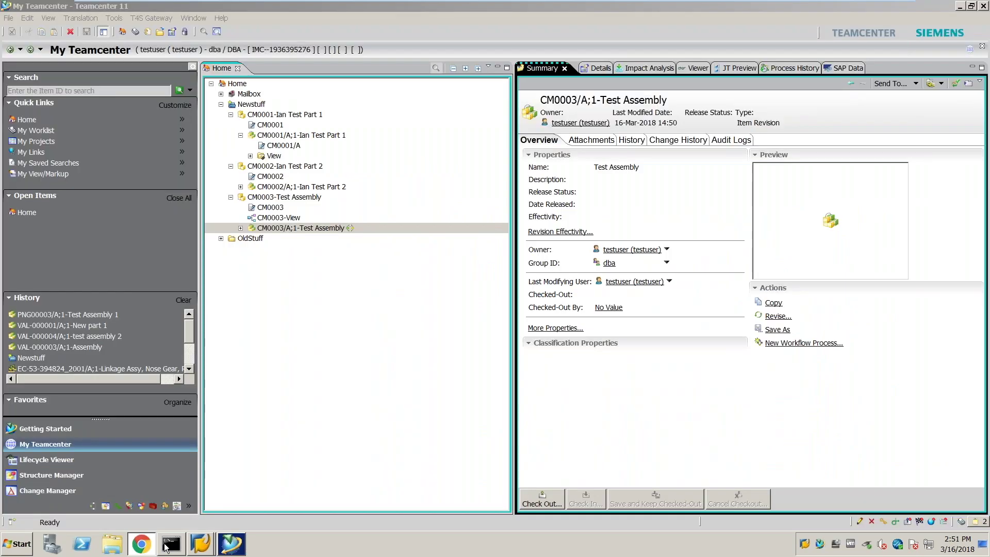
pyautogui.click(141, 544)
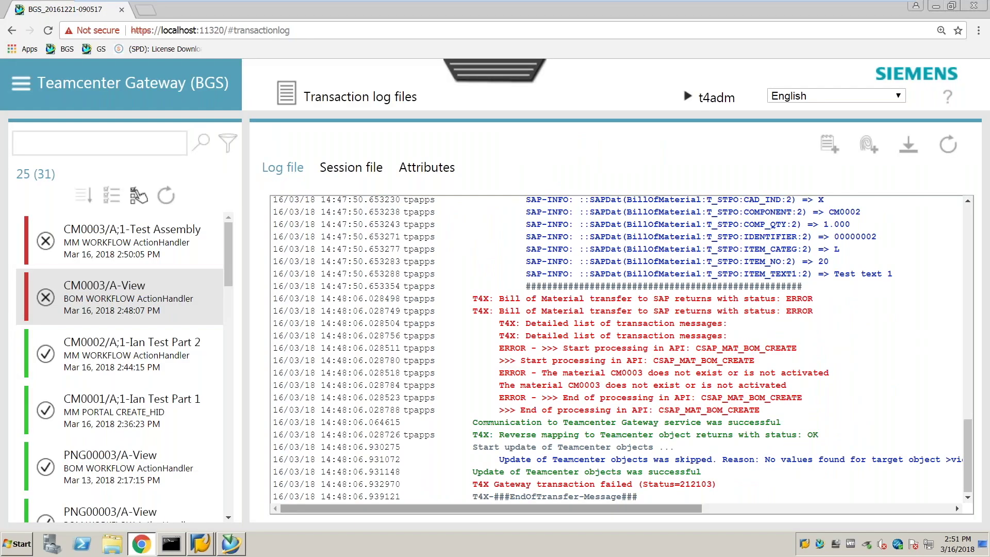
pyautogui.scroll(9, 724, 367)
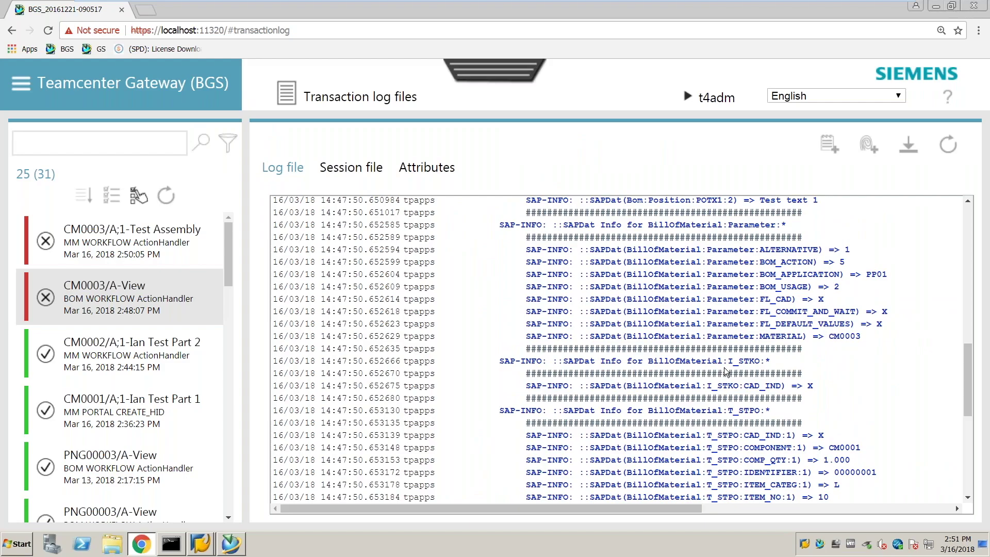
pyautogui.scroll(-9, 724, 367)
pyautogui.moveTo(541, 373); pyautogui.dragTo(808, 373)
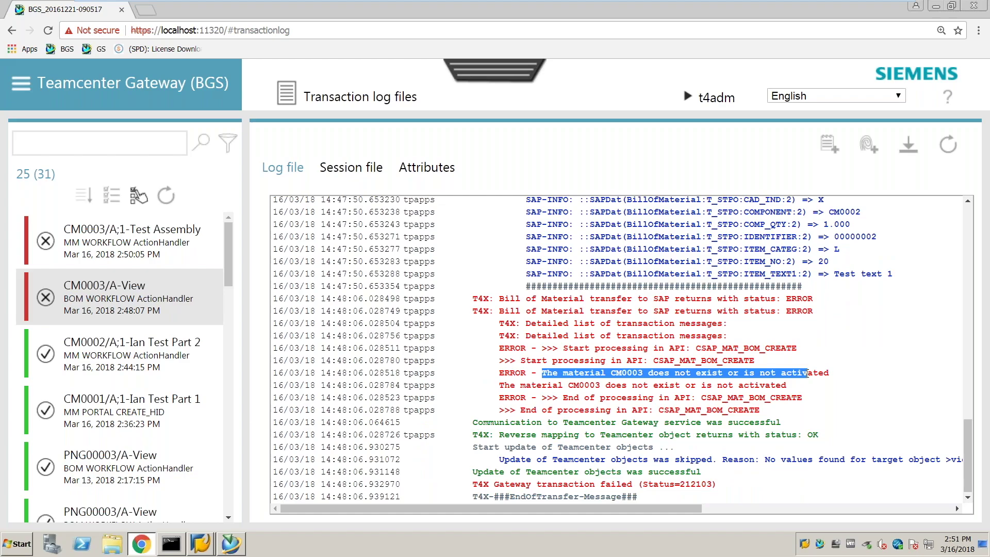
# Step: Refresh the transaction log list and open the newest BOM workflow log of CM0003/A-View
pyautogui.click(166, 196)
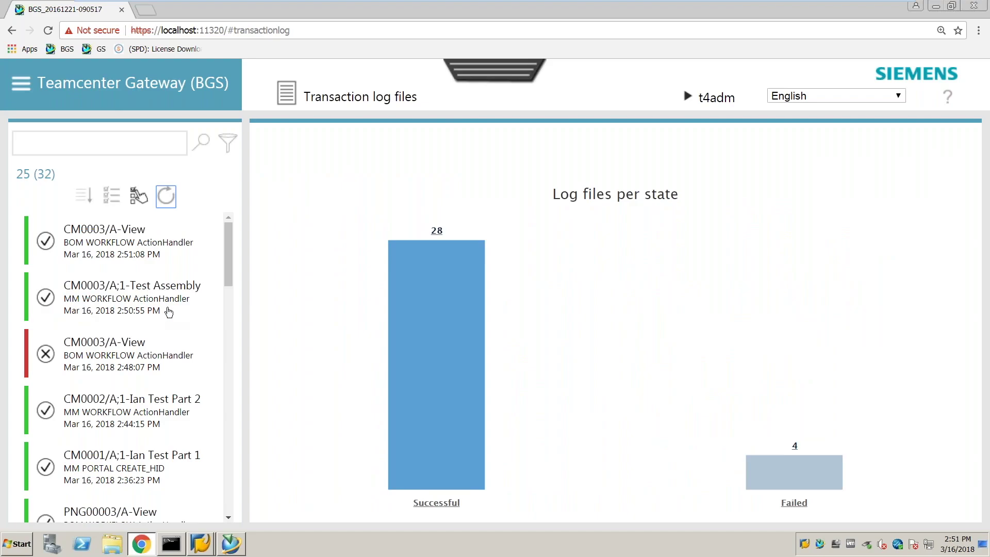
pyautogui.click(97, 240)
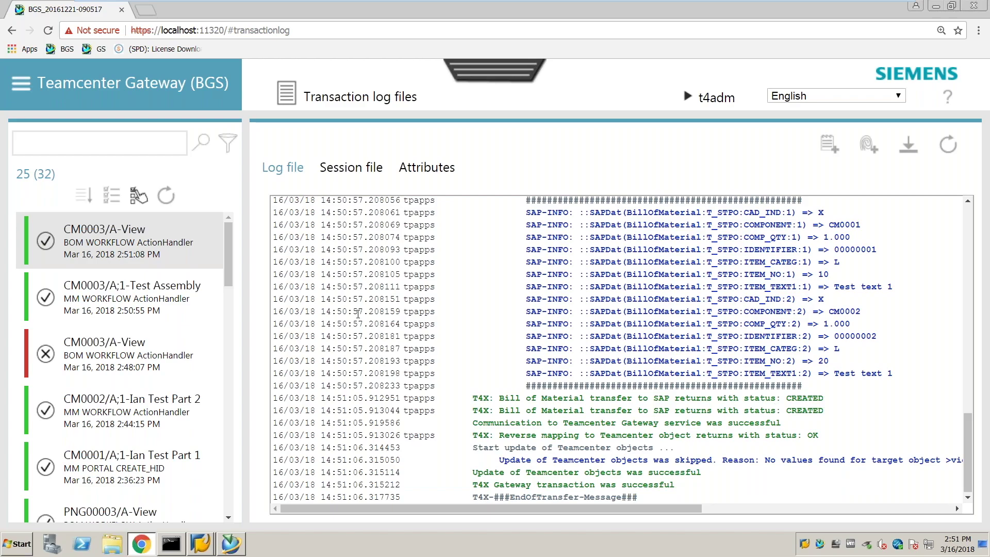
# Step: Switch to SAP and try to display the material BOM of CM0001 through transaction CS03 with BOM usage 2
pyautogui.click(201, 544)
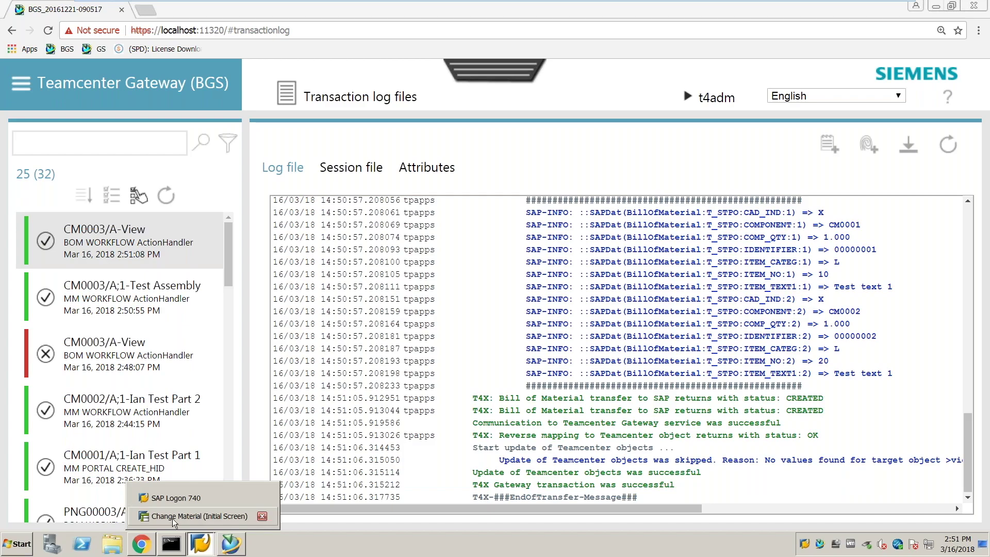
pyautogui.click(183, 515)
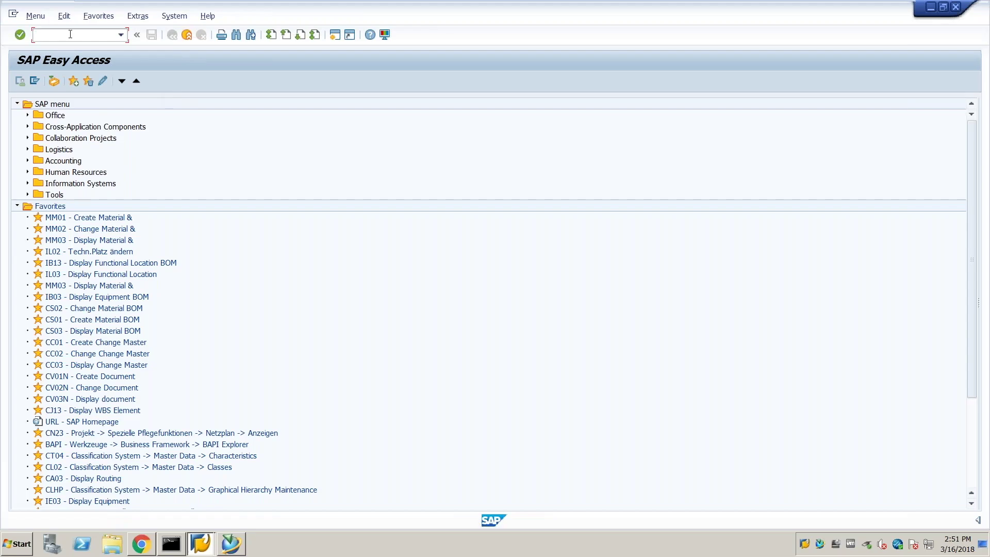
pyautogui.write('CS03')
pyautogui.press('Return')
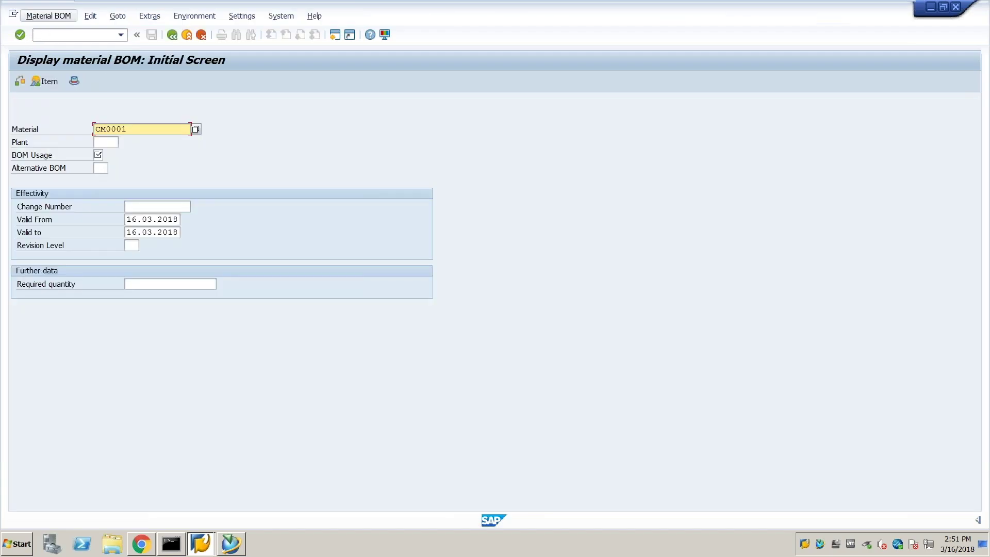
pyautogui.press('Tab')
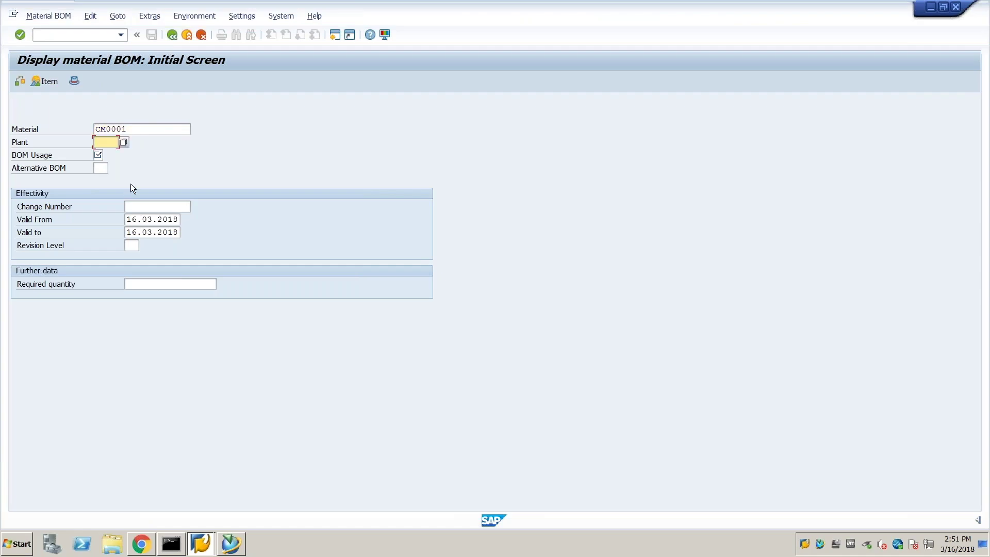
pyautogui.click(101, 156)
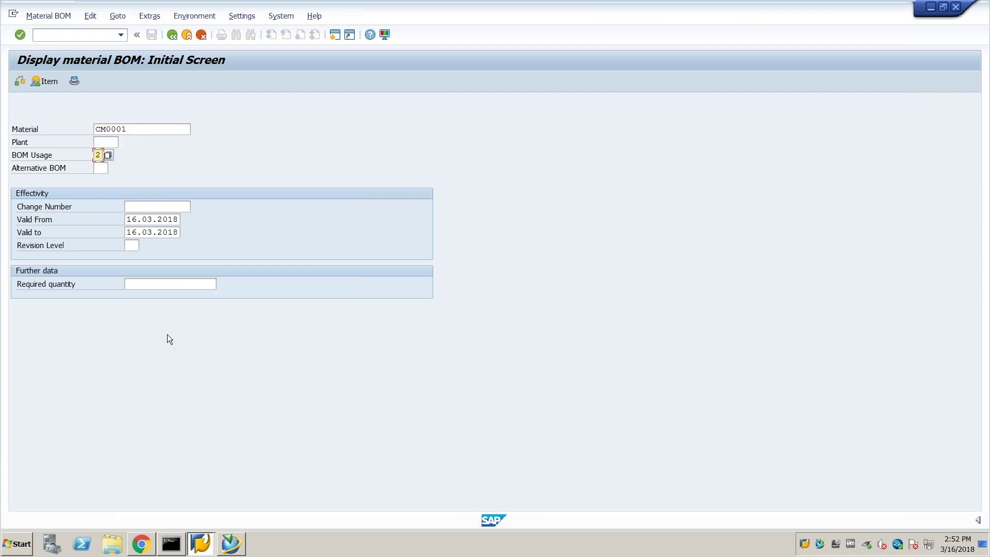
pyautogui.press('Return')
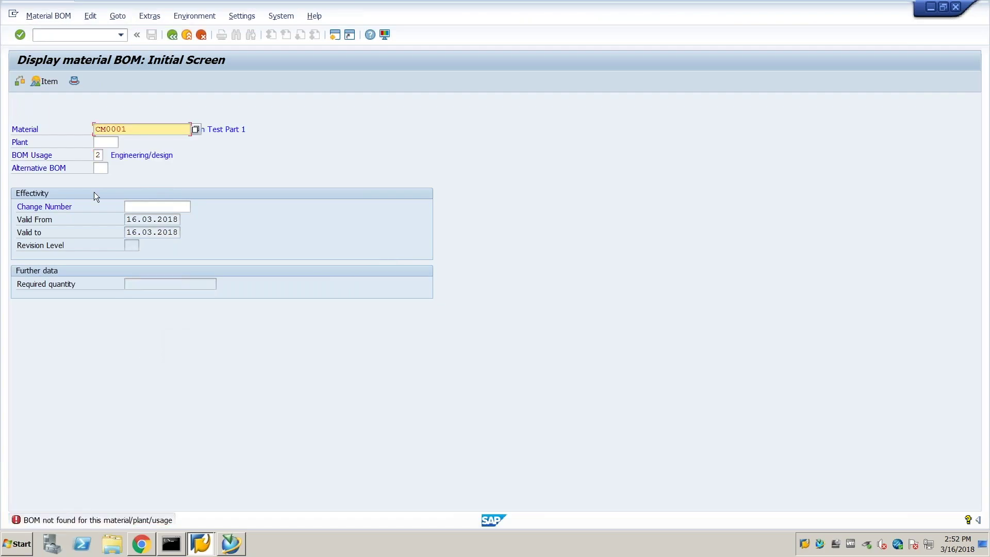
# Step: Return to the gateway log of CM0003/A-View and examine its BOM header, position and BillOfMaterial parameter values
pyautogui.click(142, 544)
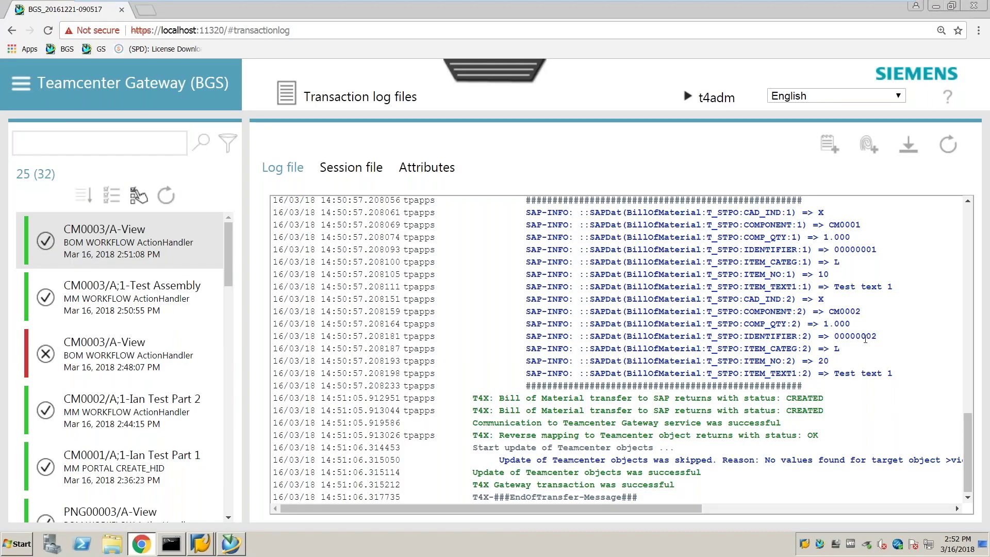
pyautogui.scroll(2, 865, 338)
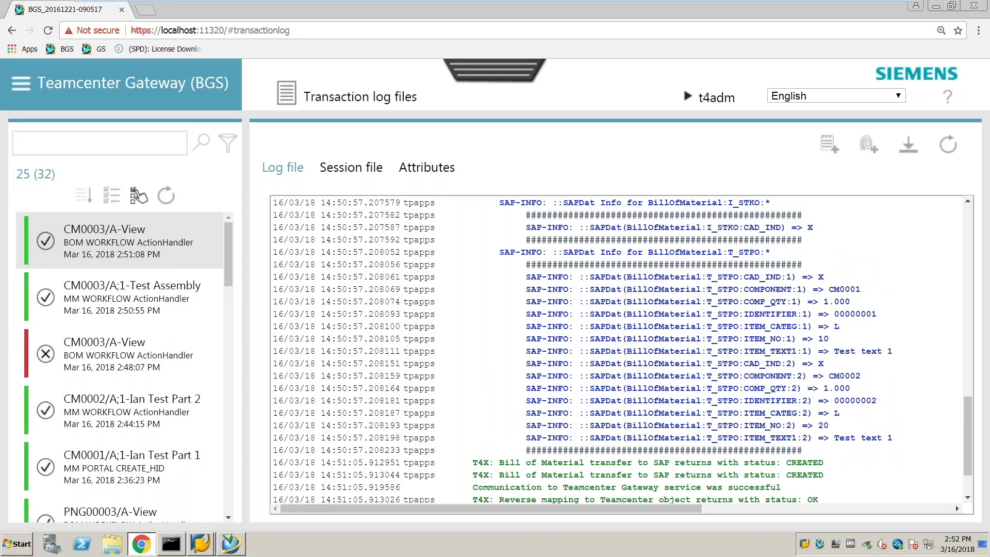
pyautogui.scroll(10, 865, 346)
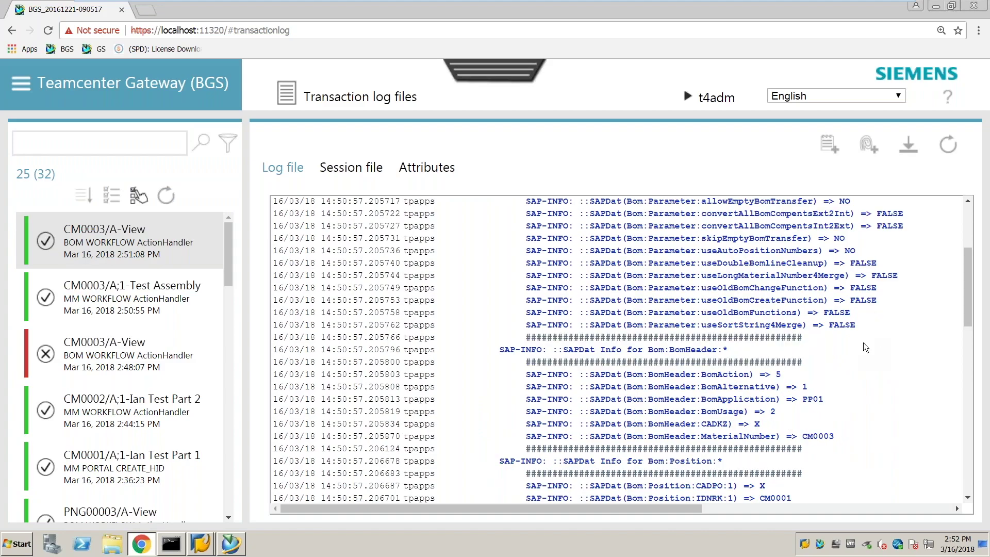
pyautogui.scroll(3, 865, 348)
pyautogui.scroll(-2, 863, 342)
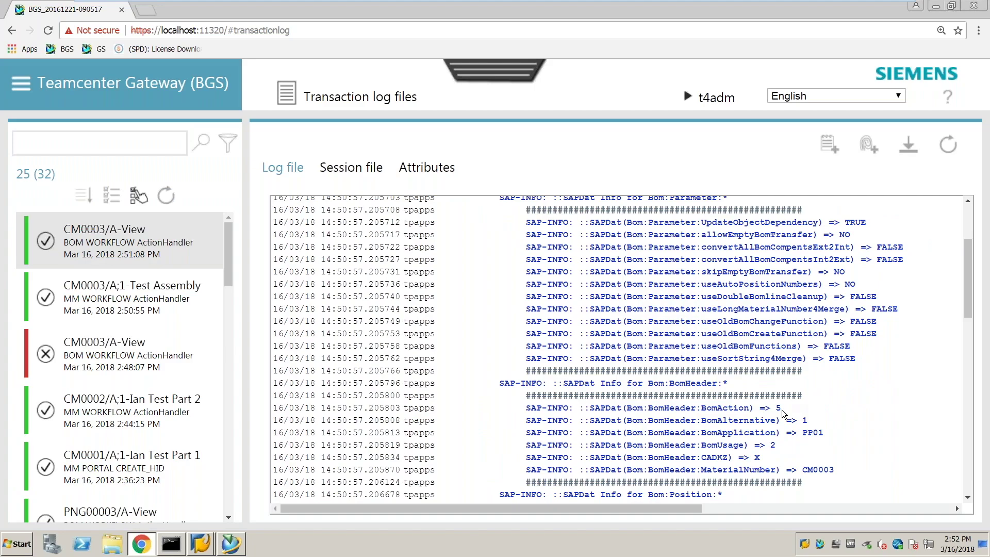
pyautogui.scroll(-2, 782, 412)
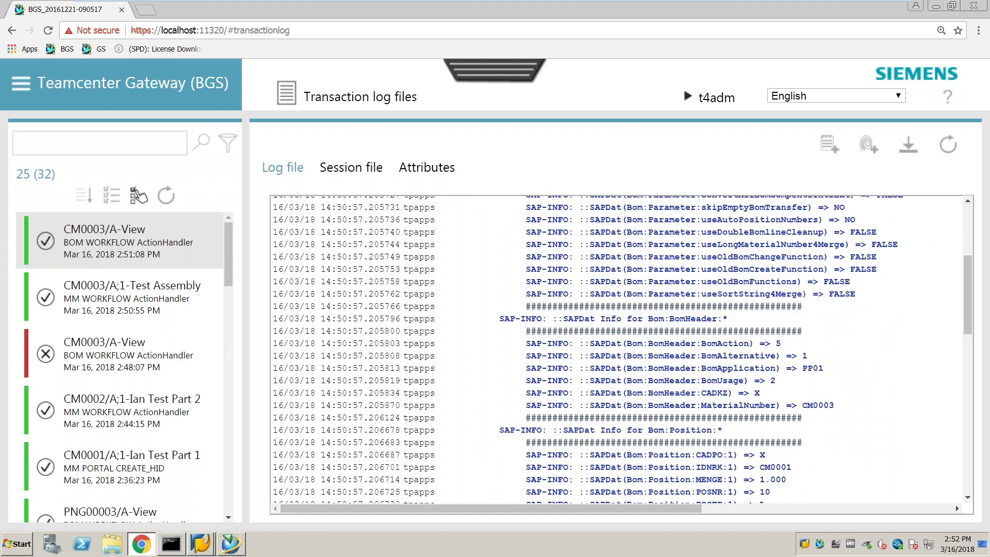
pyautogui.scroll(-2, 616, 351)
pyautogui.scroll(-6, 792, 420)
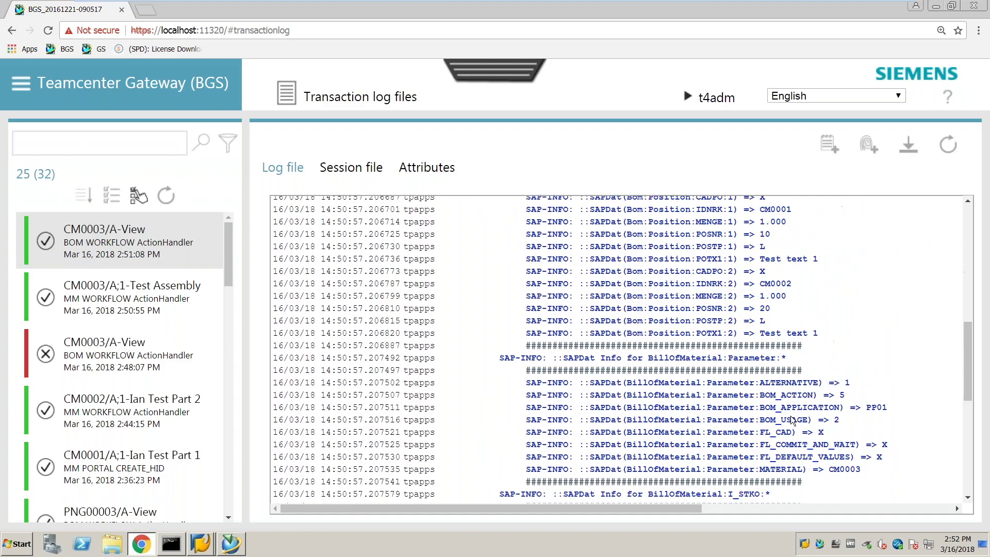
# Step: Switch to SAP and try to display the material BOM of CM0001 with BOM usage 1
pyautogui.click(231, 544)
pyautogui.click(201, 544)
pyautogui.click(186, 516)
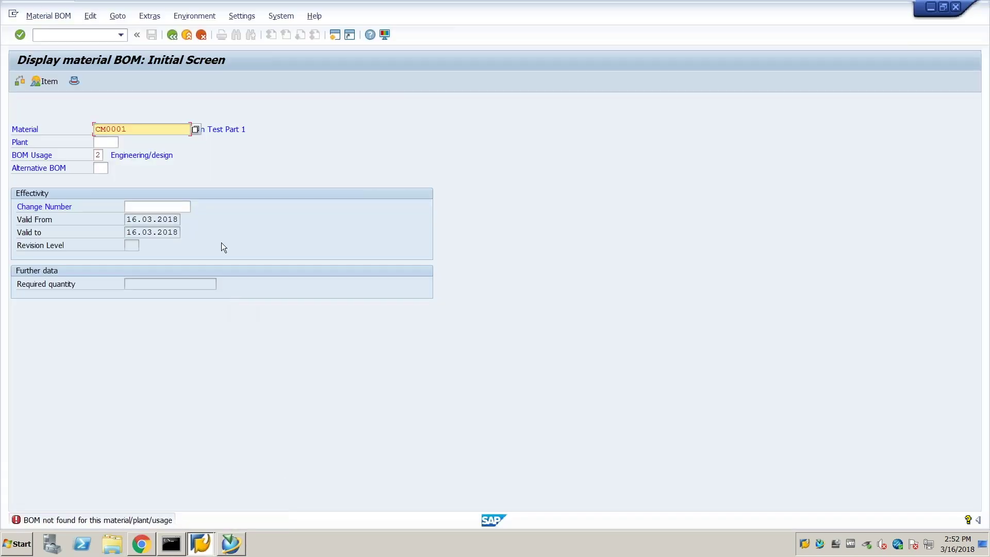
pyautogui.doubleClick(99, 155)
pyautogui.write('1')
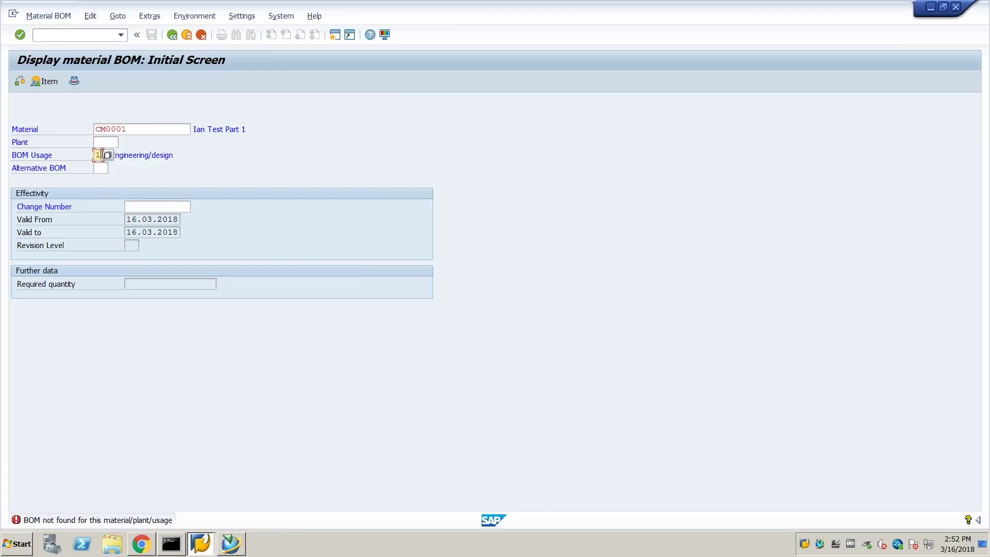
pyautogui.press('Return')
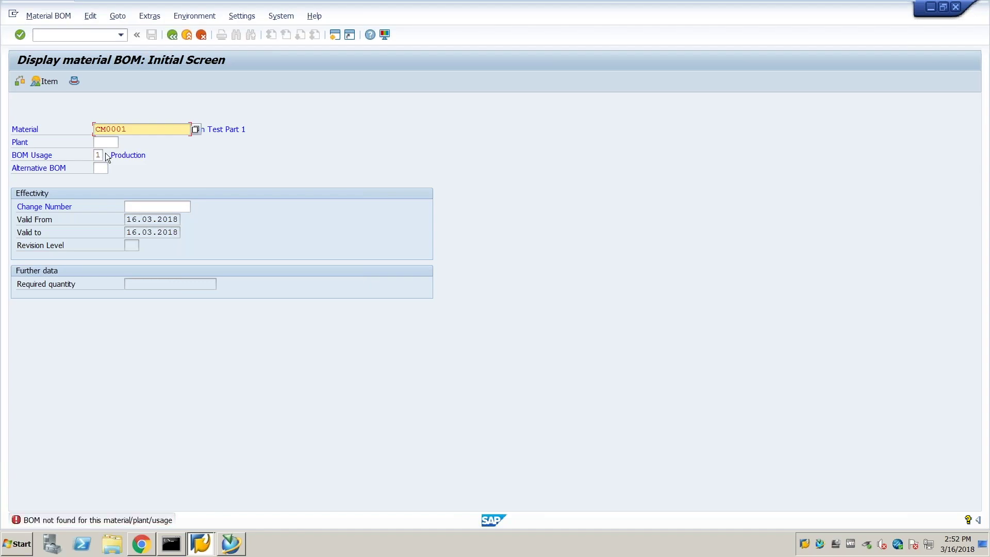
# Step: Set BOM usage 2 and alternative BOM 1, and try to display the material BOM of CM0001
pyautogui.doubleClick(98, 154)
pyautogui.write('2')
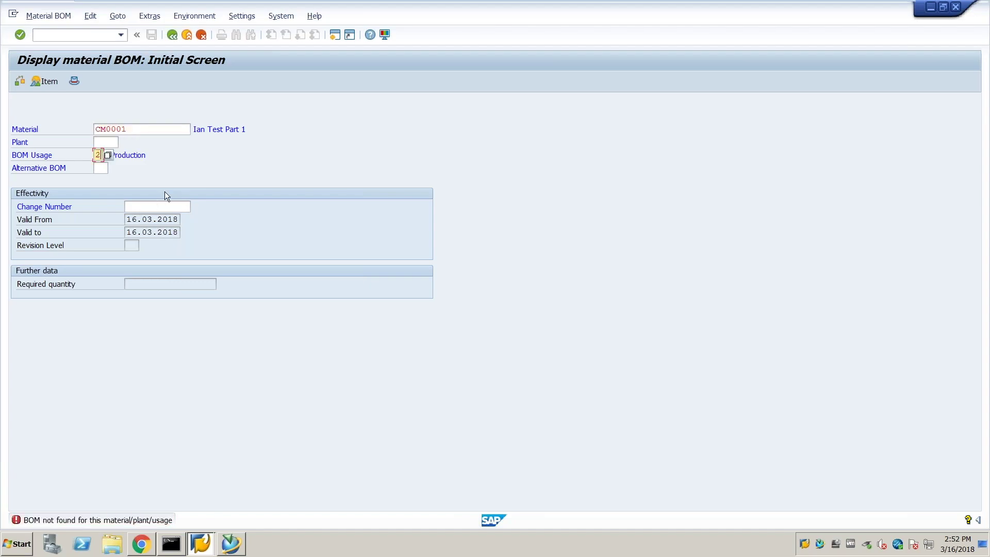
pyautogui.press('Return')
pyautogui.click(101, 167)
pyautogui.write('1')
pyautogui.press('Return')
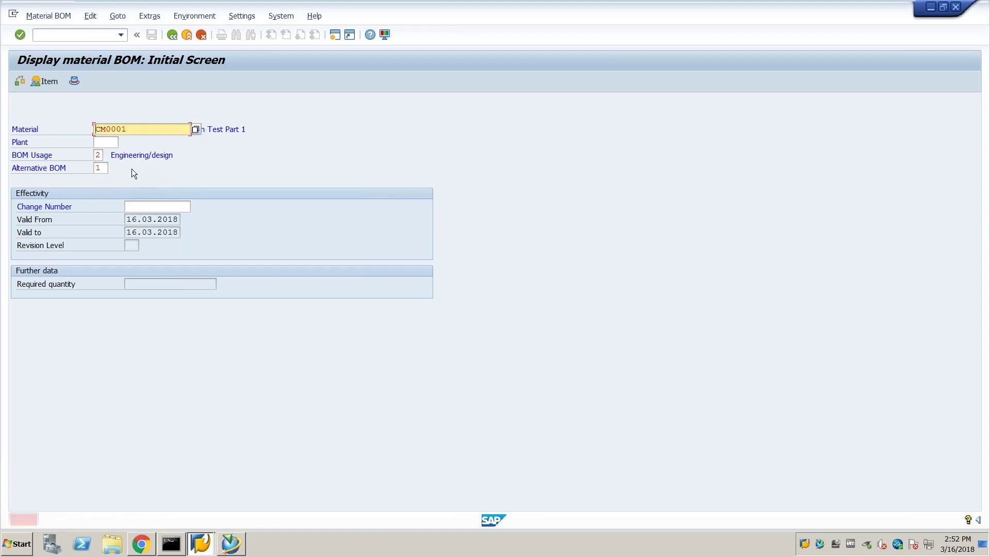
# Step: Switch to the gateway transaction log of CM0003/A-View and search the page for "plant"
pyautogui.click(141, 545)
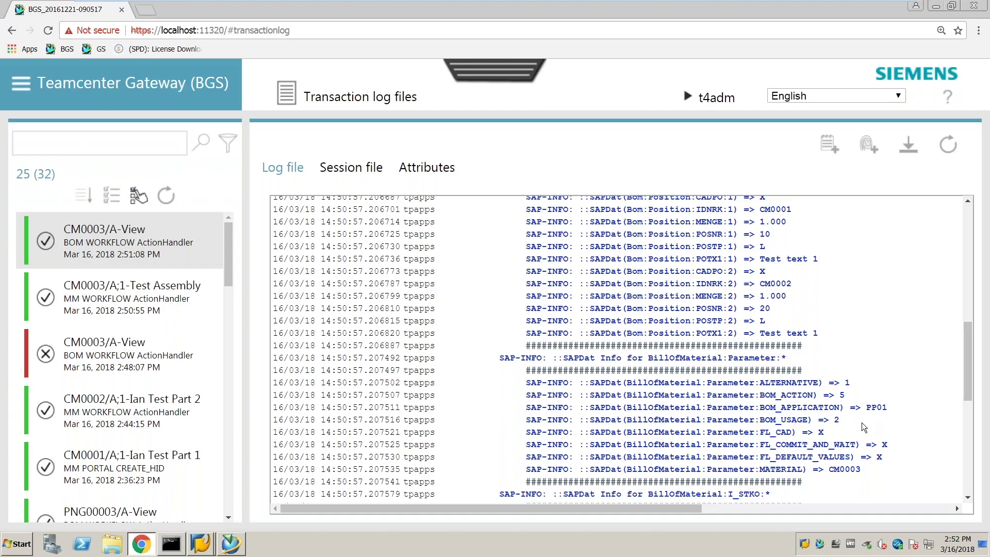
pyautogui.scroll(1, 861, 422)
pyautogui.hotkey('ctrl', 'f')
pyautogui.write('pla')
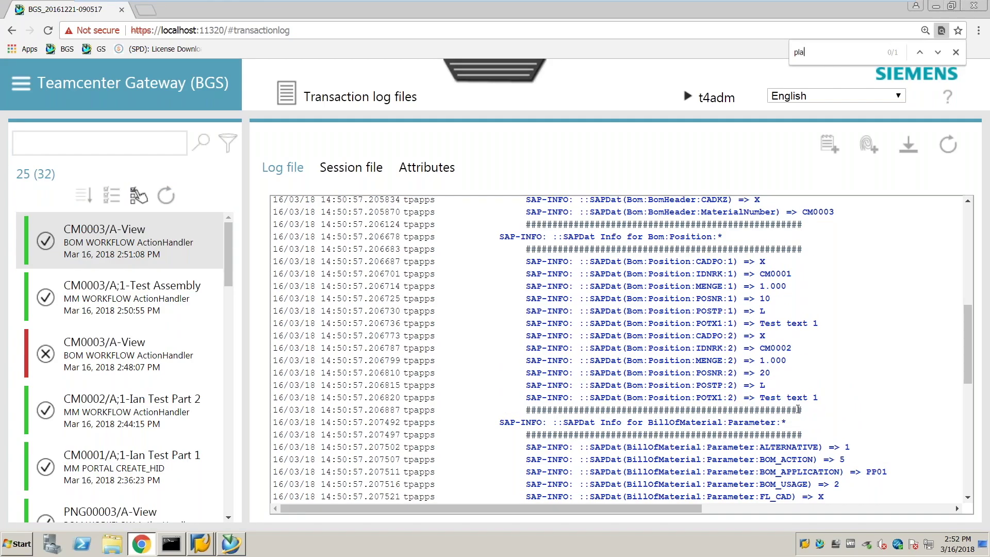
pyautogui.write('nr')
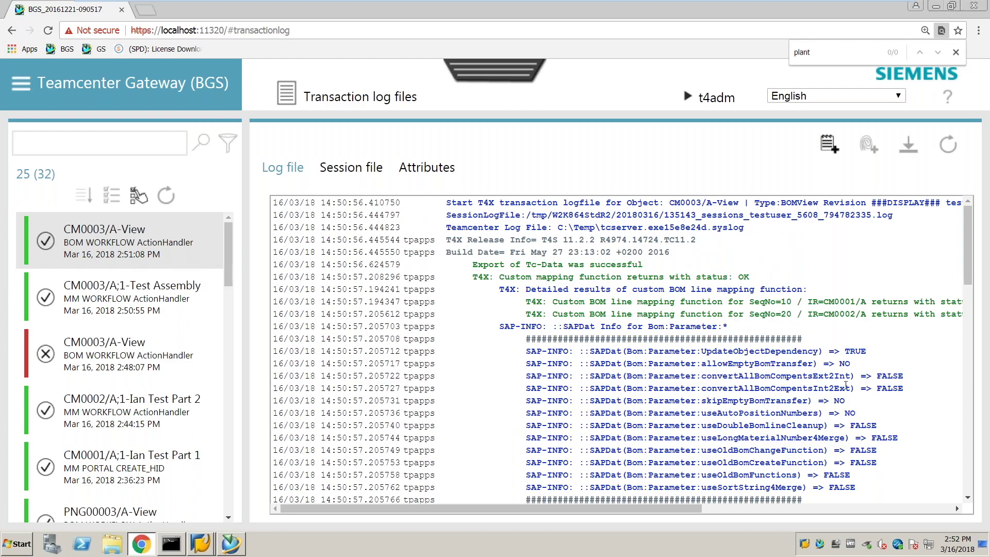
# Step: Return to SAP and display the material BOM of CM0003 with BOM usage 2 and alternative BOM 1
pyautogui.click(202, 544)
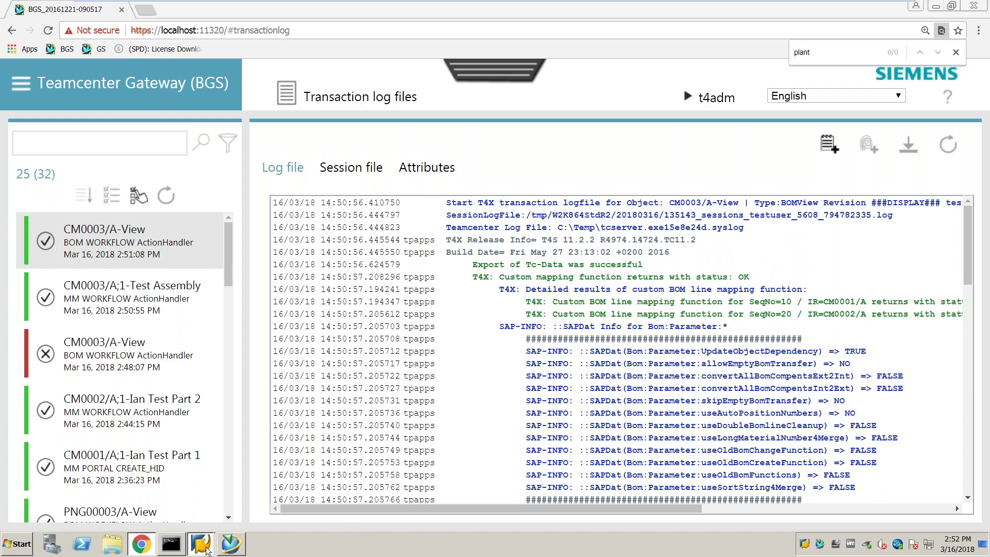
pyautogui.click(180, 518)
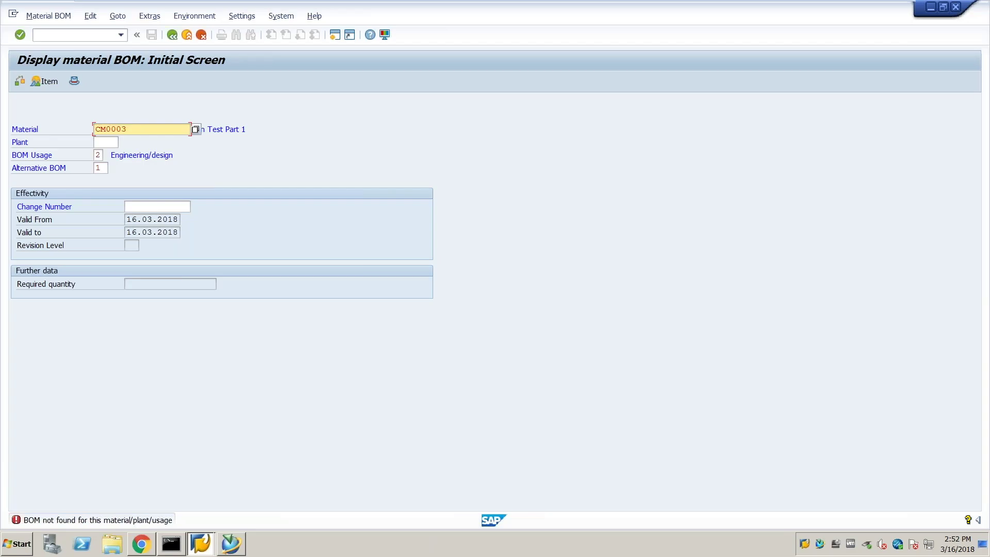
pyautogui.press('Return')
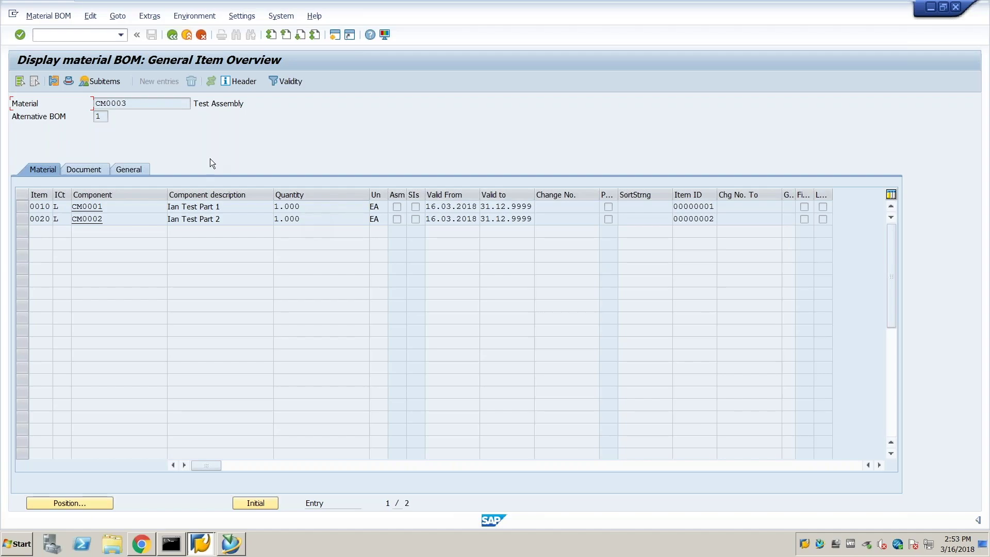
# Step: In Teamcenter's Structure Manager, set the CM0003 assembly quantities to 3 for CM0001 and 5 for CM0002
pyautogui.click(232, 546)
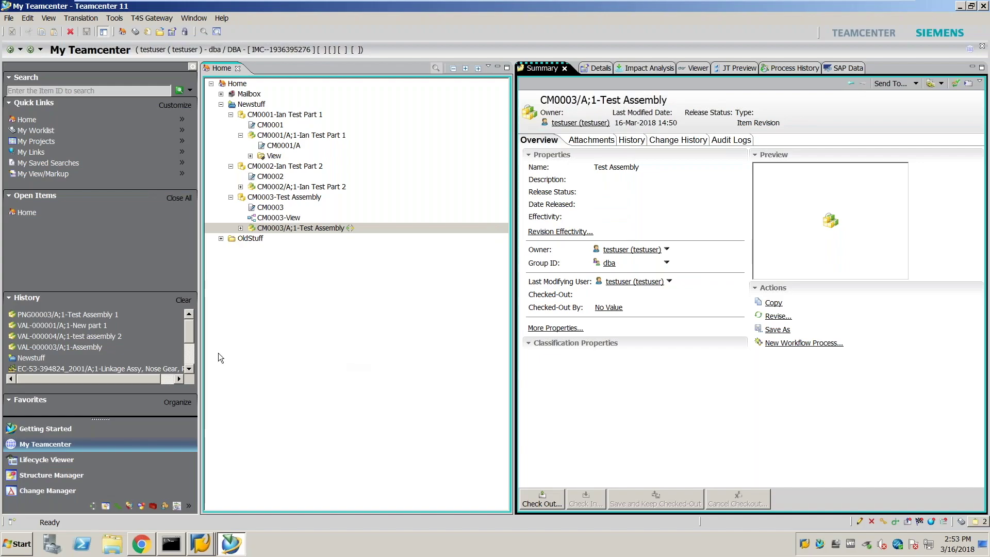
pyautogui.click(31, 50)
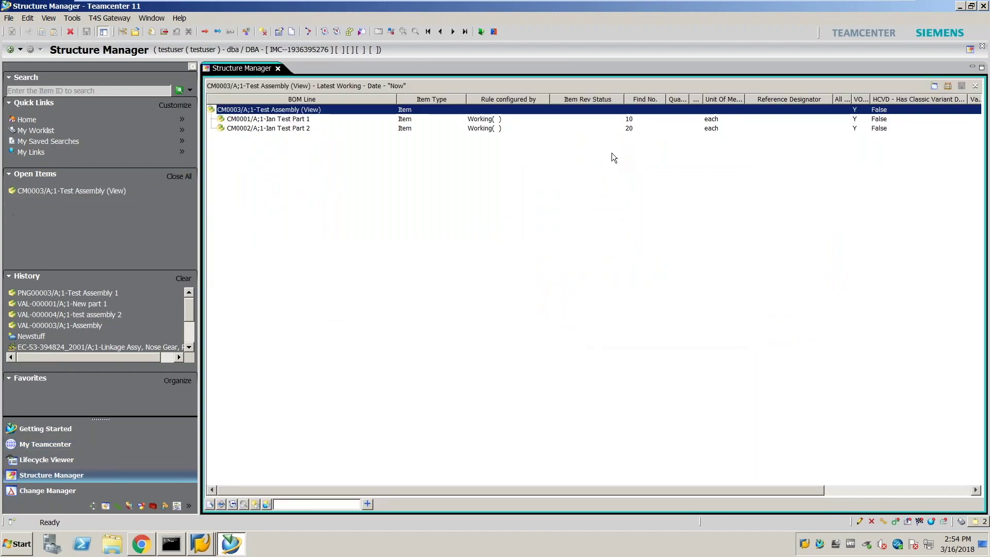
pyautogui.doubleClick(676, 117)
pyautogui.write('3')
pyautogui.doubleClick(677, 129)
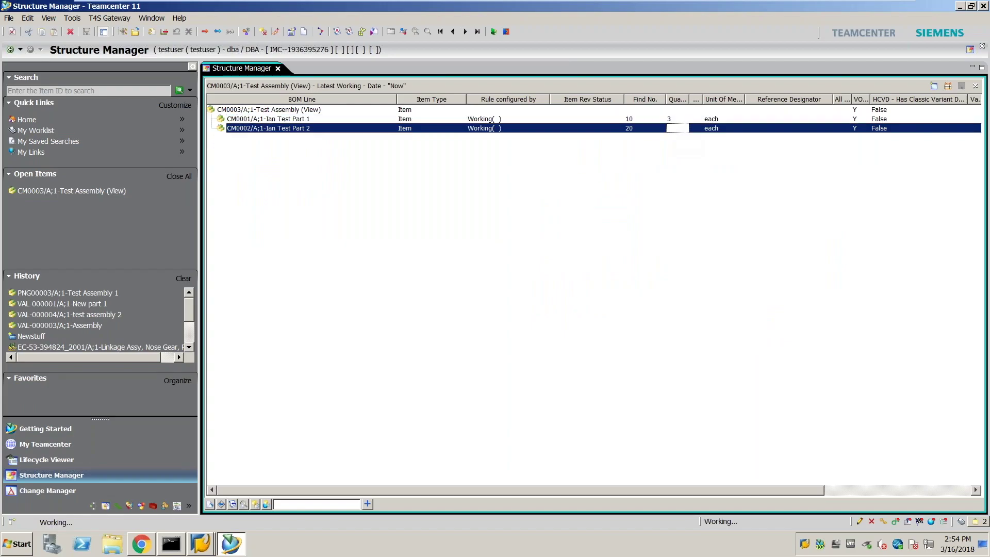
pyautogui.write('5')
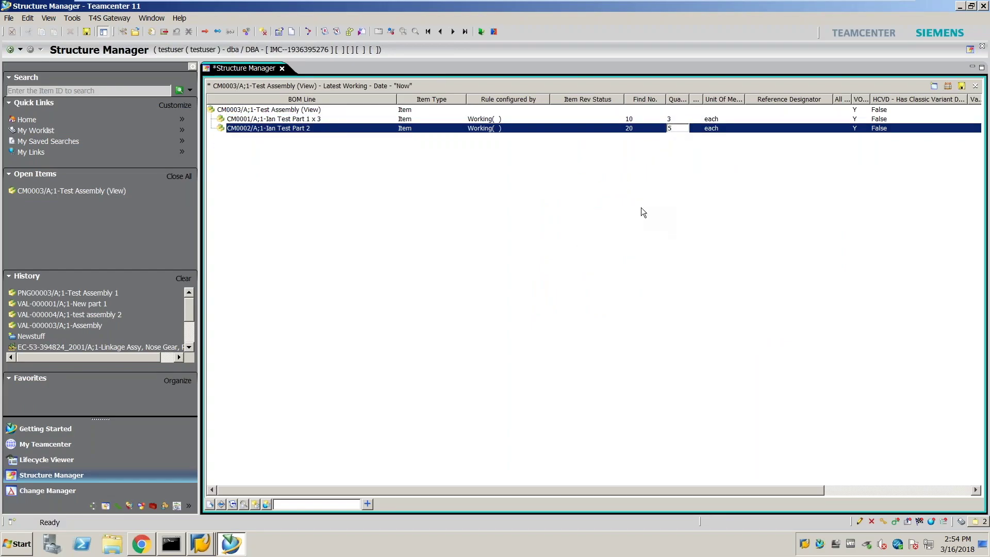
pyautogui.click(623, 194)
# Step: Set the find number of the CM0001 line to 30 and save the CM0003 structure
pyautogui.click(635, 119)
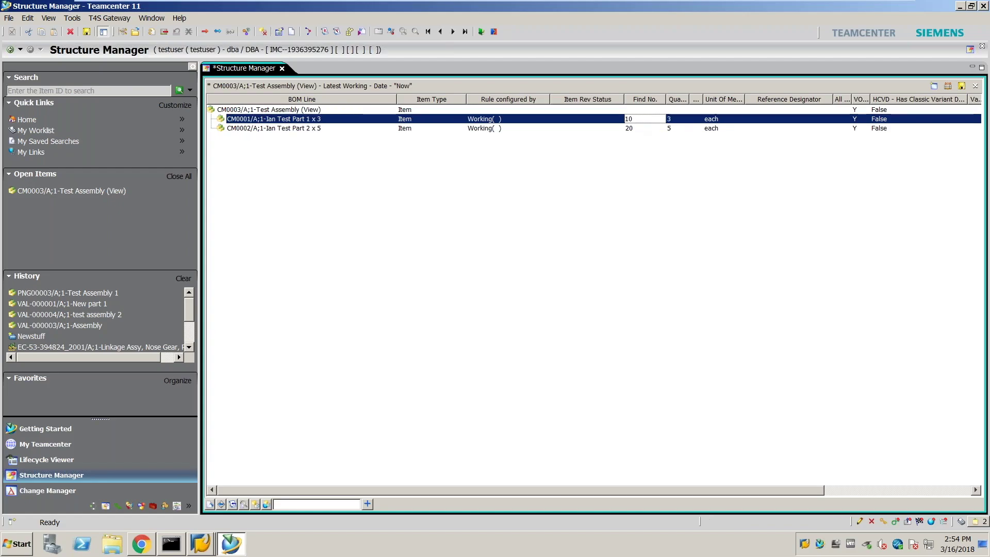
pyautogui.click(629, 119)
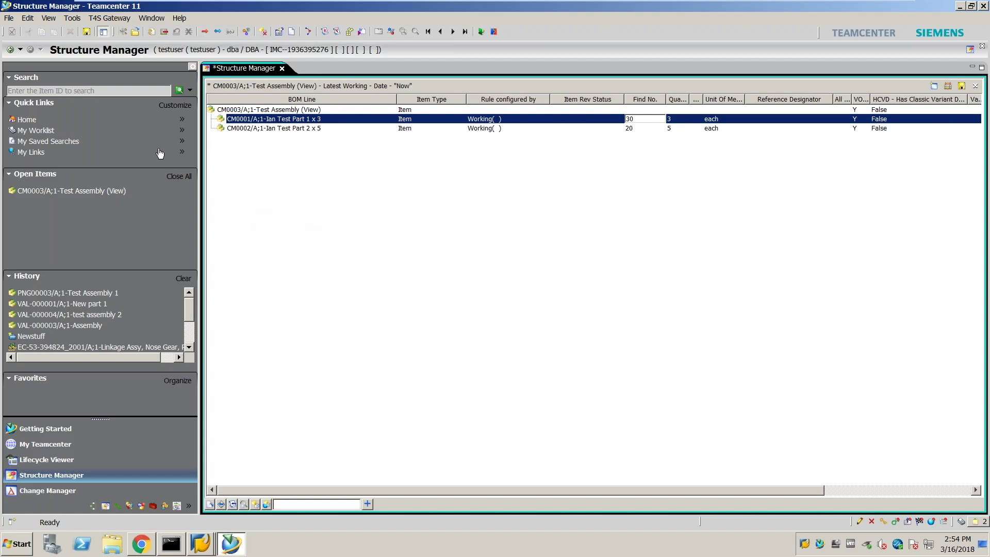
pyautogui.click(86, 32)
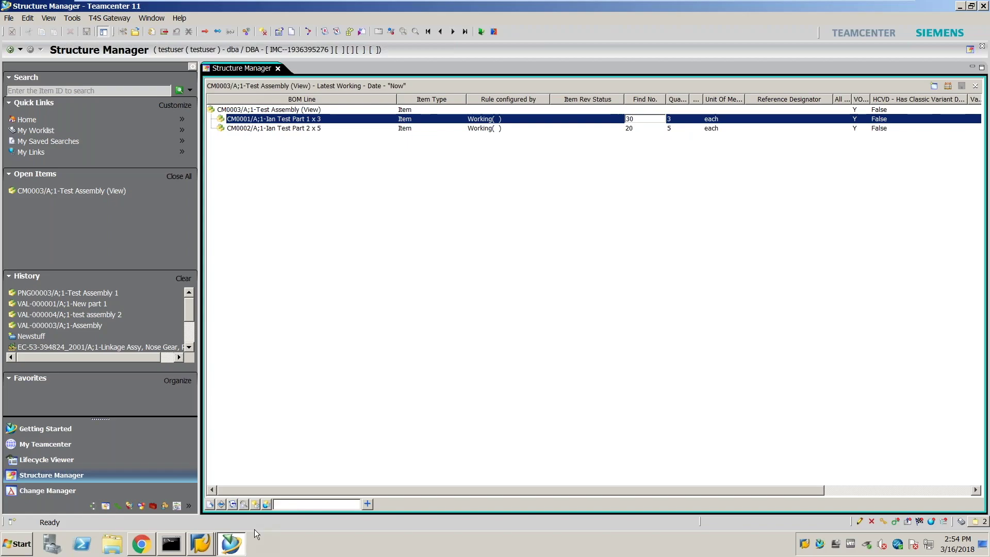
# Step: Return to My Teamcenter and start a new workflow process on CM0003/A;1-Test Assembly with template 000_T4S_BOM
pyautogui.click(11, 51)
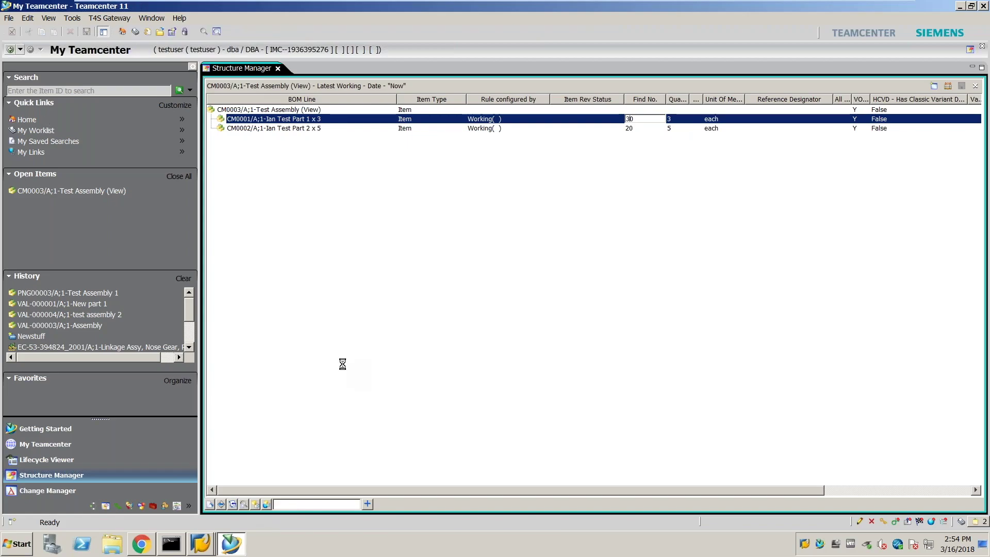
pyautogui.click(803, 343)
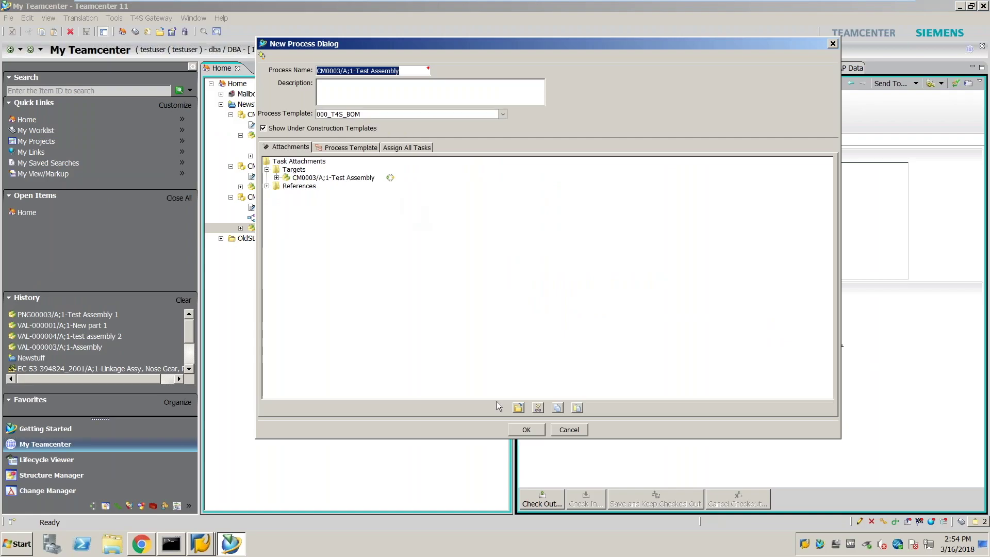
pyautogui.click(527, 430)
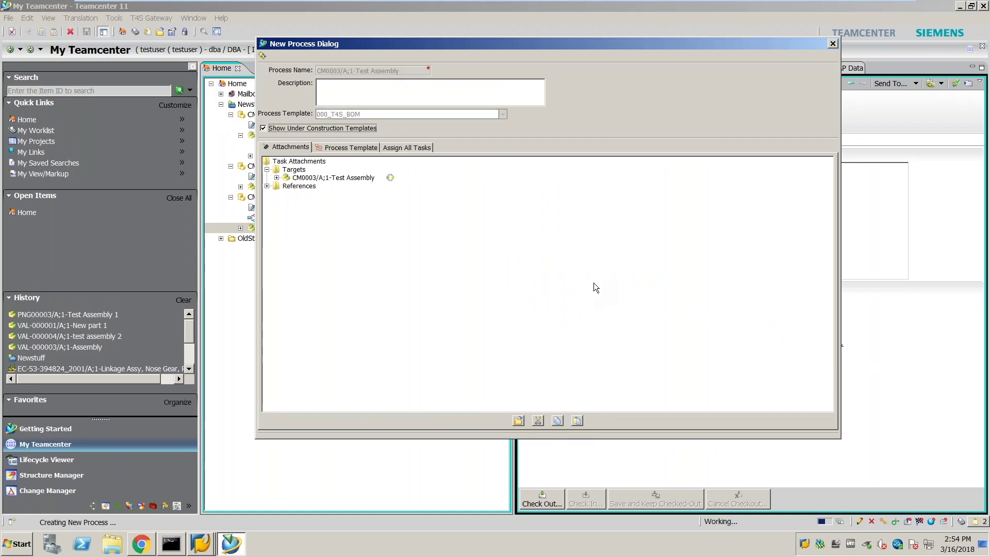
# Step: Switch to SAP and return from the CM0003 item overview to the initial screen of the BOM display
pyautogui.click(201, 543)
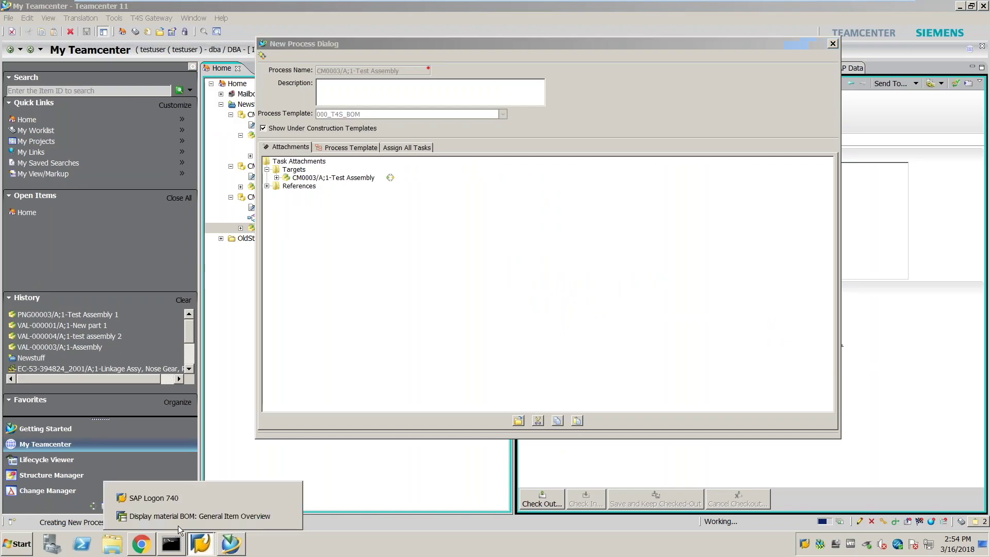
pyautogui.click(147, 517)
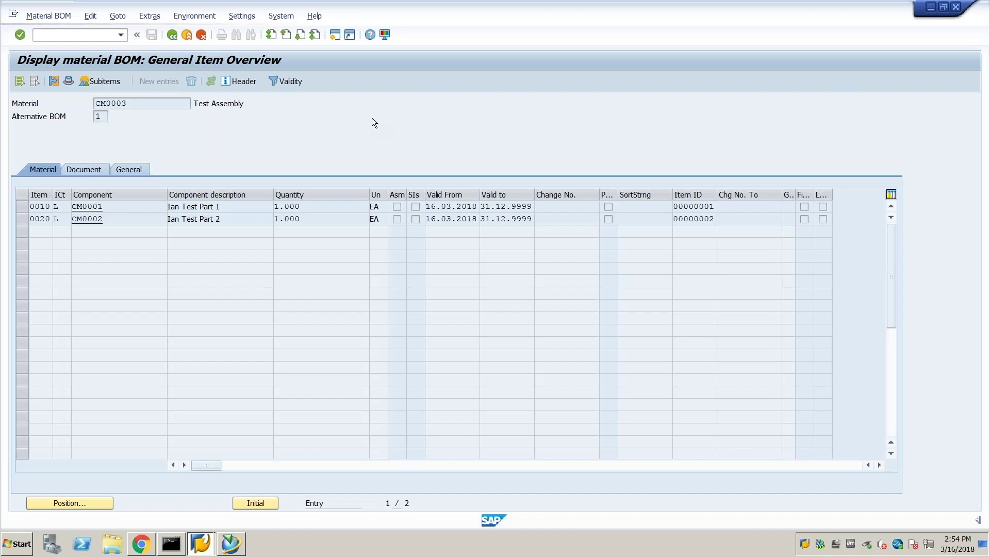
pyautogui.click(249, 499)
# Step: Refresh the gateway's transaction log list to check the new CM0003/A-View BOM workflow, checking Teamcenter's process progress in between
pyautogui.click(139, 542)
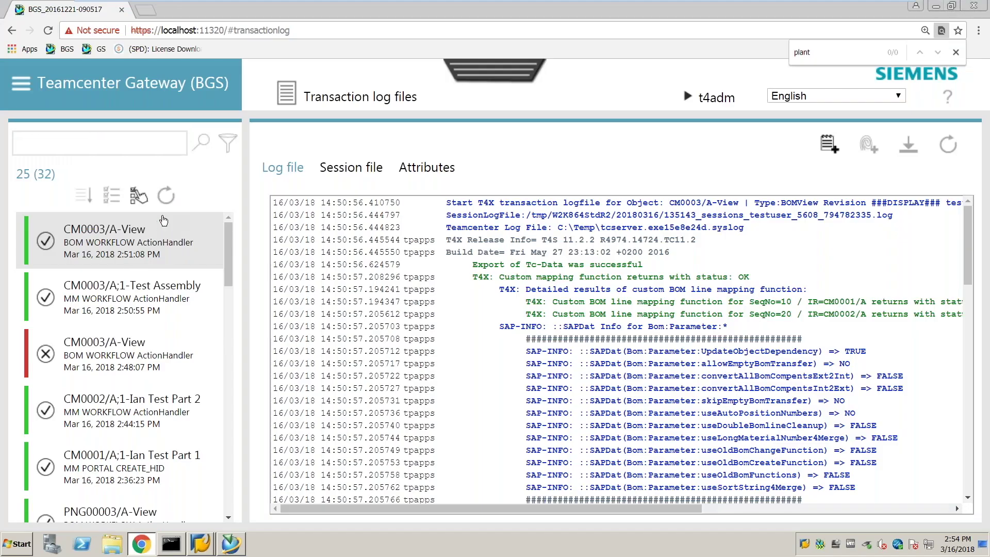
pyautogui.click(166, 196)
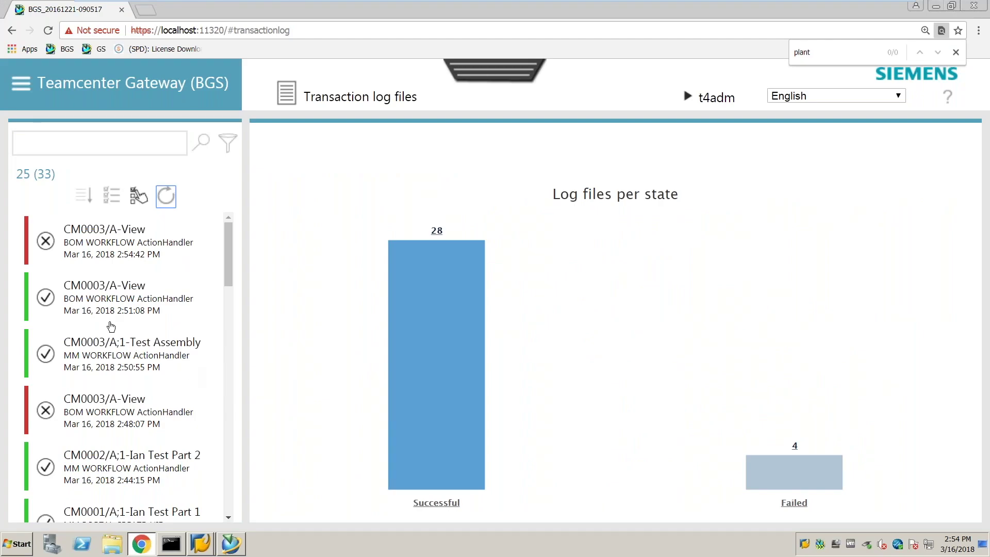
pyautogui.click(165, 196)
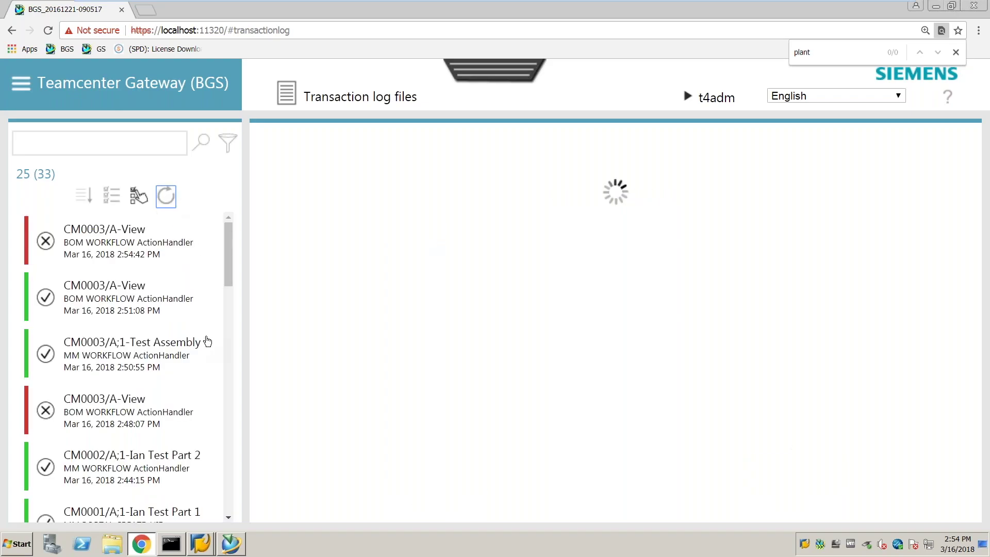
pyautogui.click(166, 196)
pyautogui.click(232, 549)
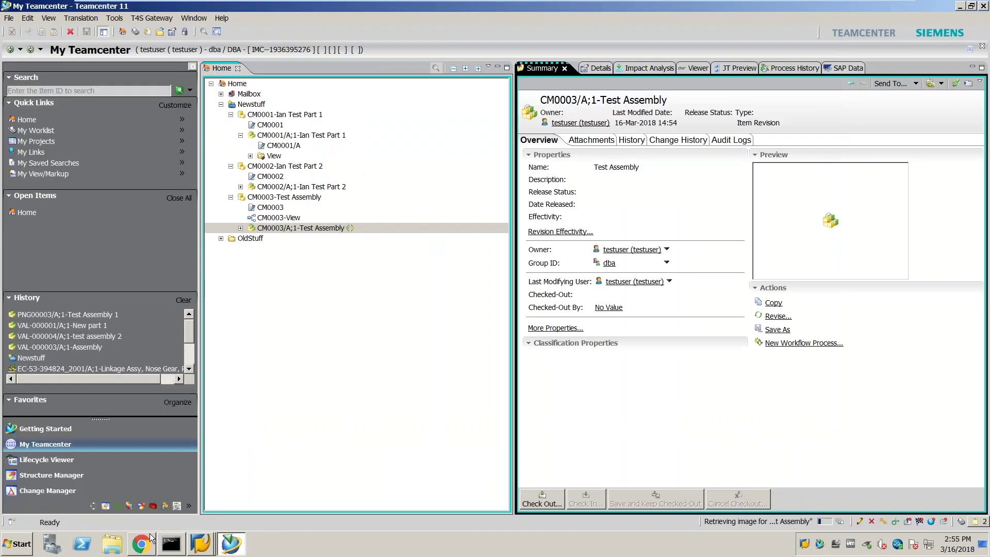
pyautogui.click(142, 545)
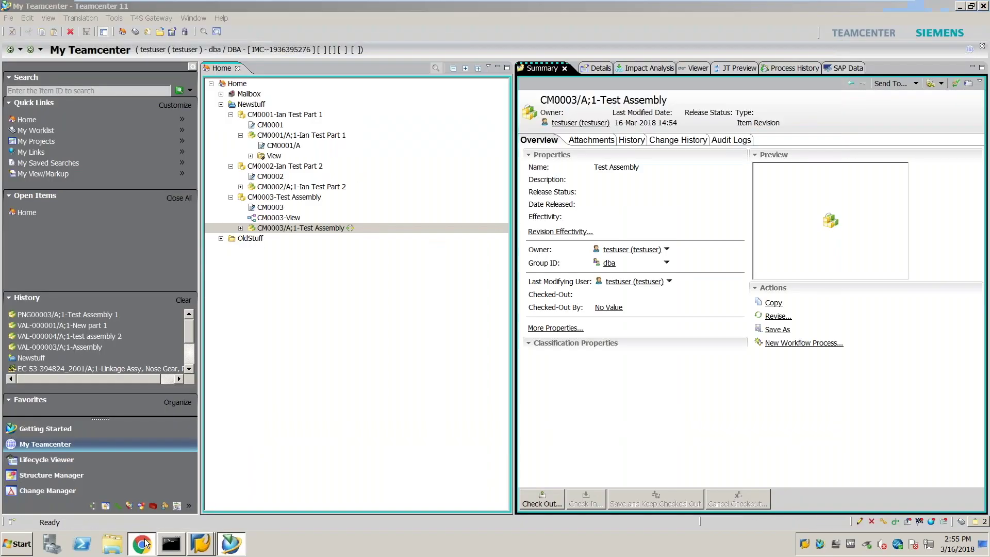
pyautogui.click(172, 200)
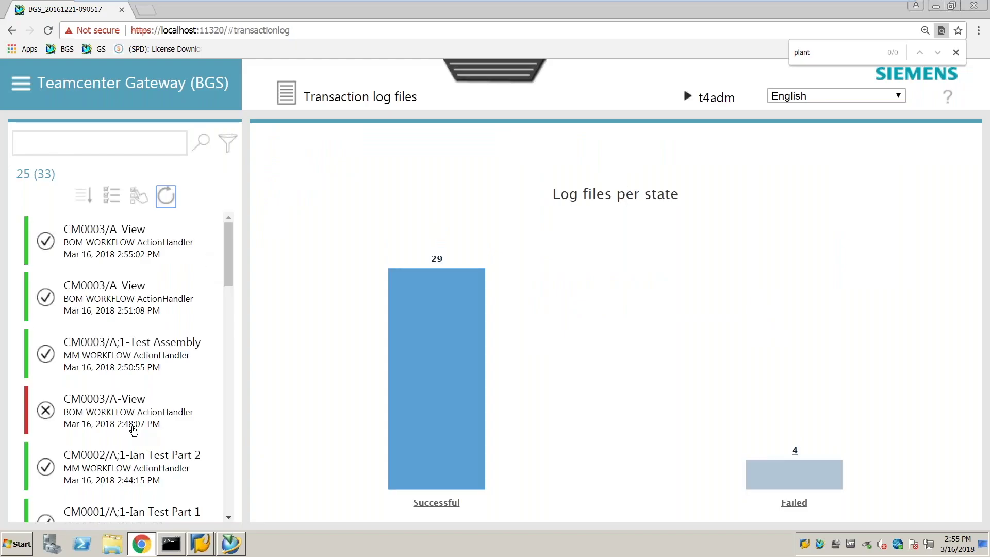
# Step: Display the material BOM of CM0003 again in SAP to check its items and quantities, and switch back to Teamcenter
pyautogui.click(201, 543)
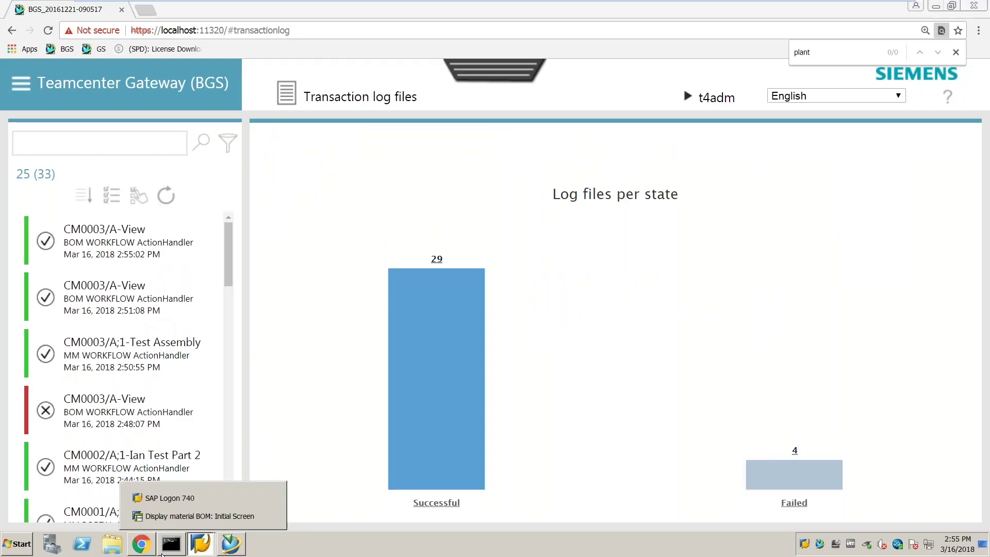
pyautogui.click(172, 516)
pyautogui.press('Return')
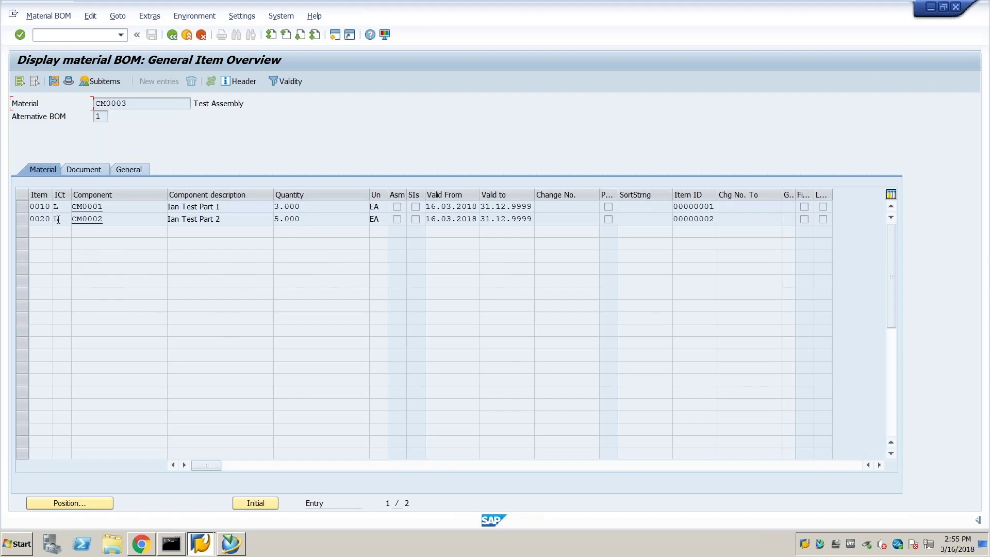
pyautogui.click(231, 544)
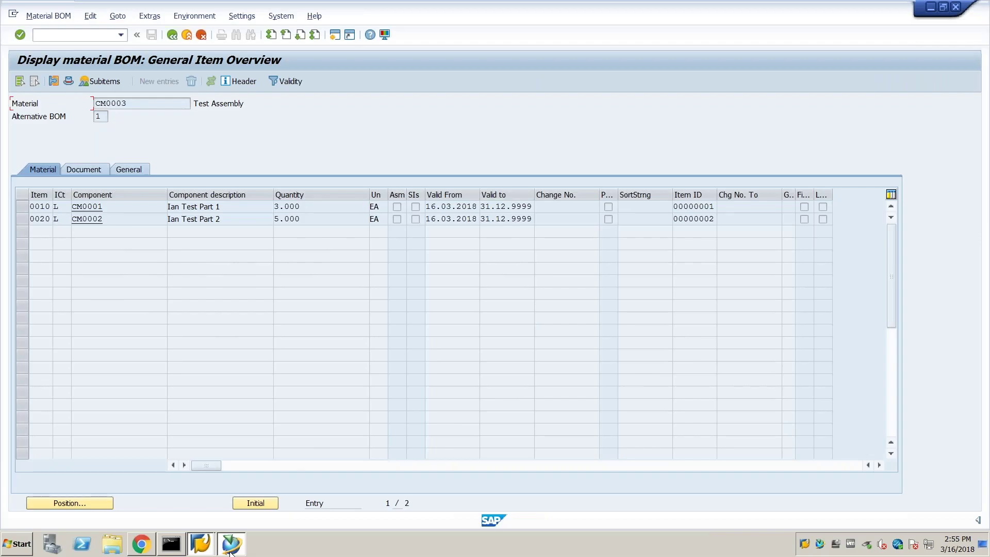